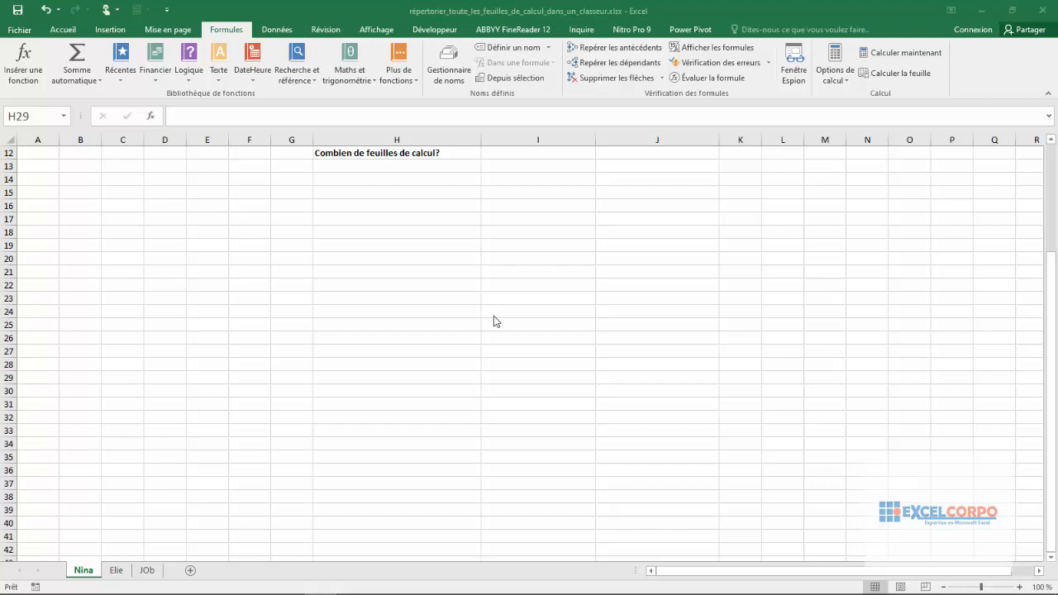
- Start a new defined name called feuille_de_calcul with its scope set to Classeur
left_click(227, 32)
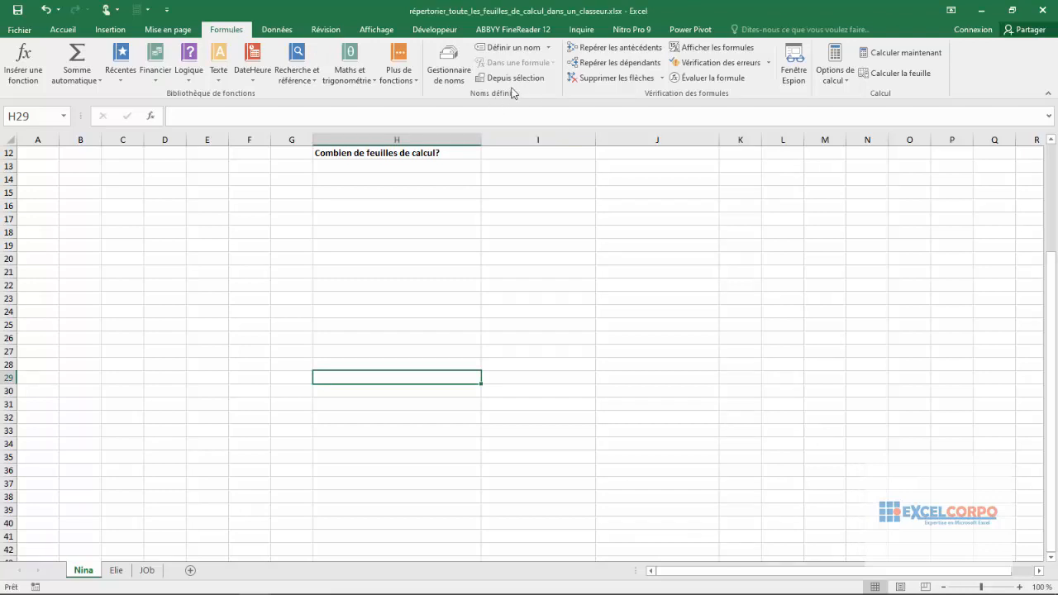
left_click(521, 49)
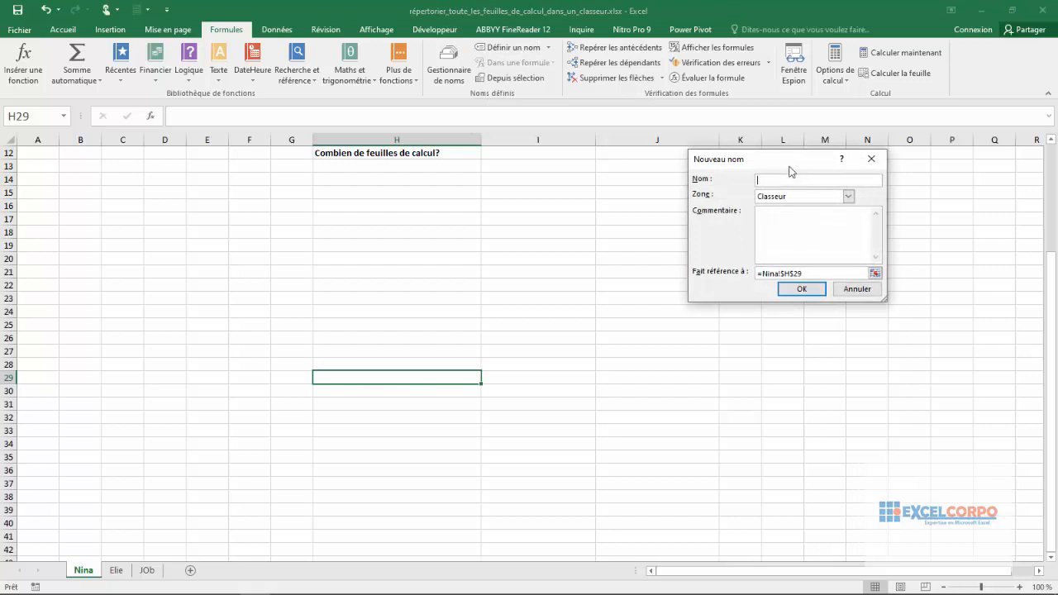
left_click_drag(787, 170, 755, 168)
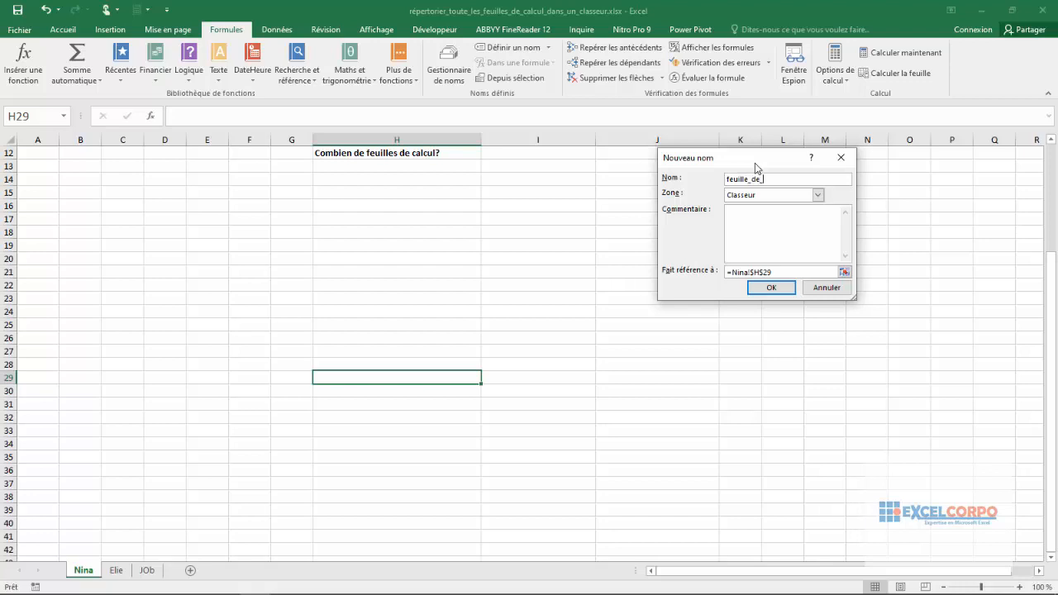
type("lcul")
left_click(817, 197)
left_click(755, 206)
- Make the name feuille_de_calcul refer to =LIRE.CLASSEUR(1) and save it
left_click(776, 272)
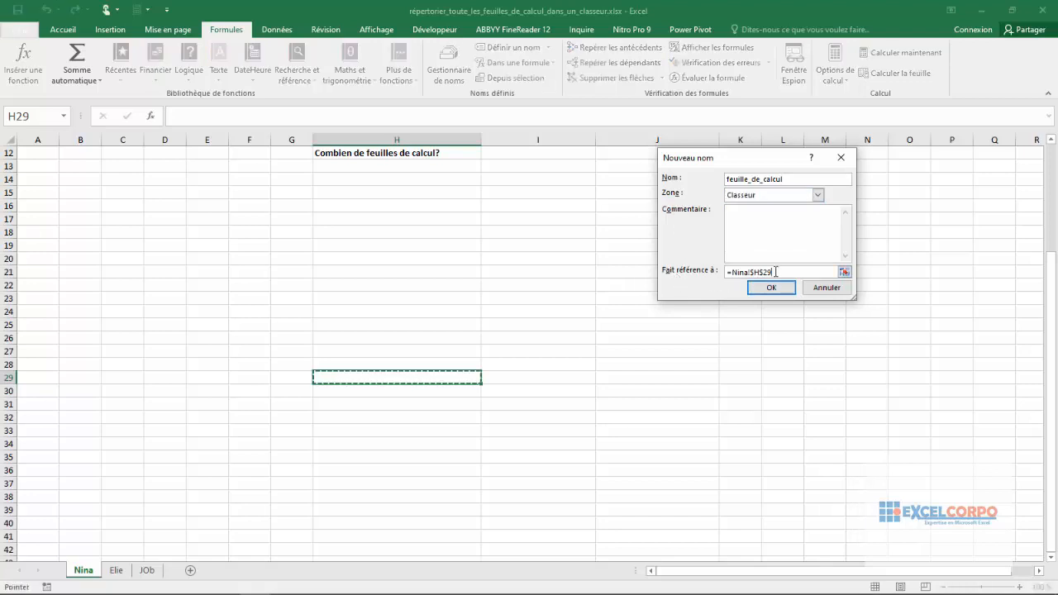
key("BackSpace")
key("BackSpace")
key("BackSpace")
key("BackSpace")
key("BackSpace")
key("BackSpace")
key("BackSpace")
key("BackSpace")
key("BackSpace")
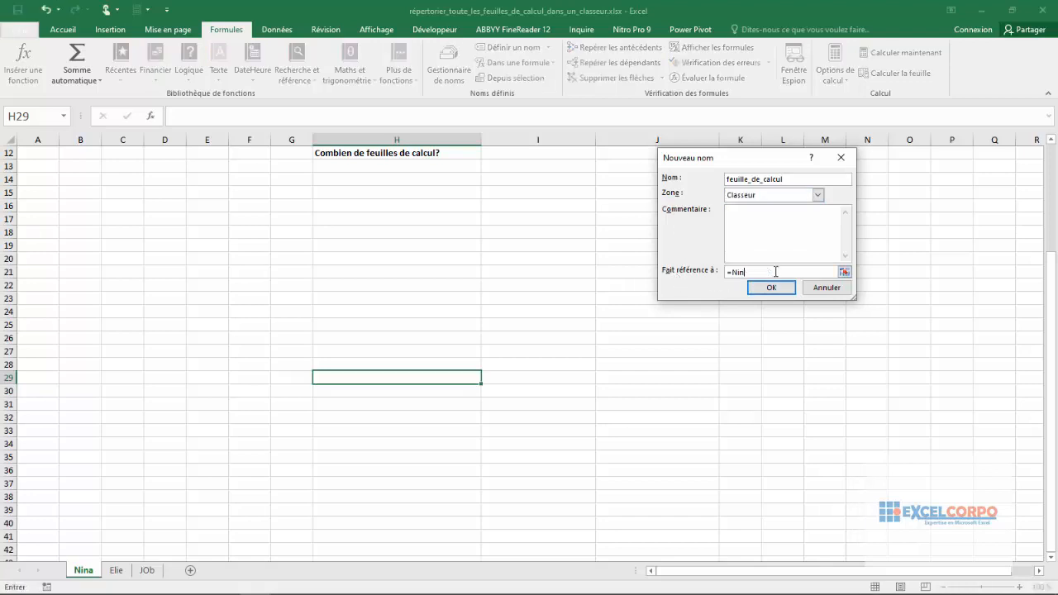
key("BackSpace")
type("LIRE")
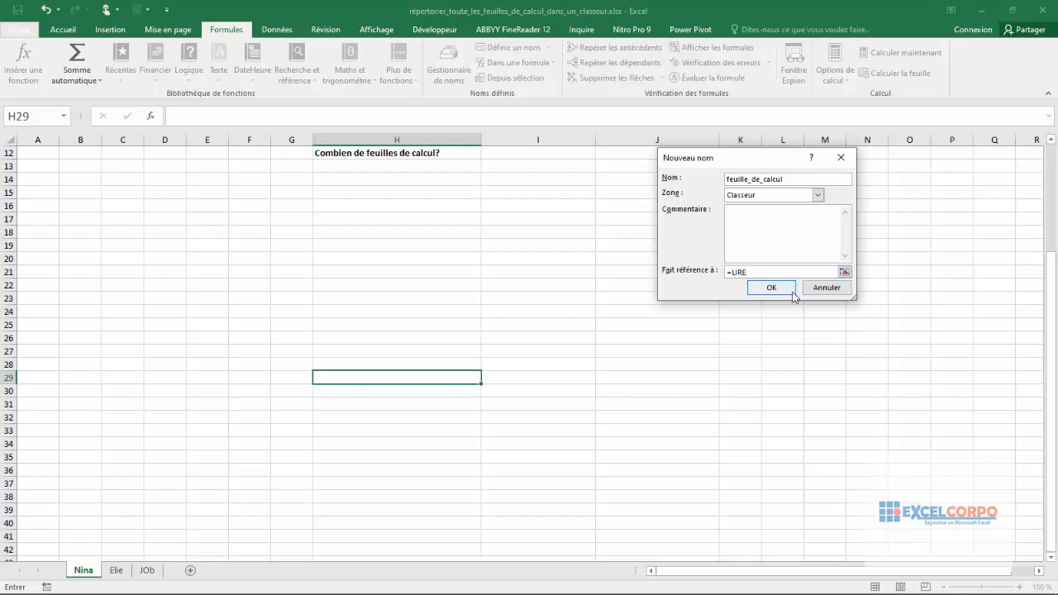
type(".")
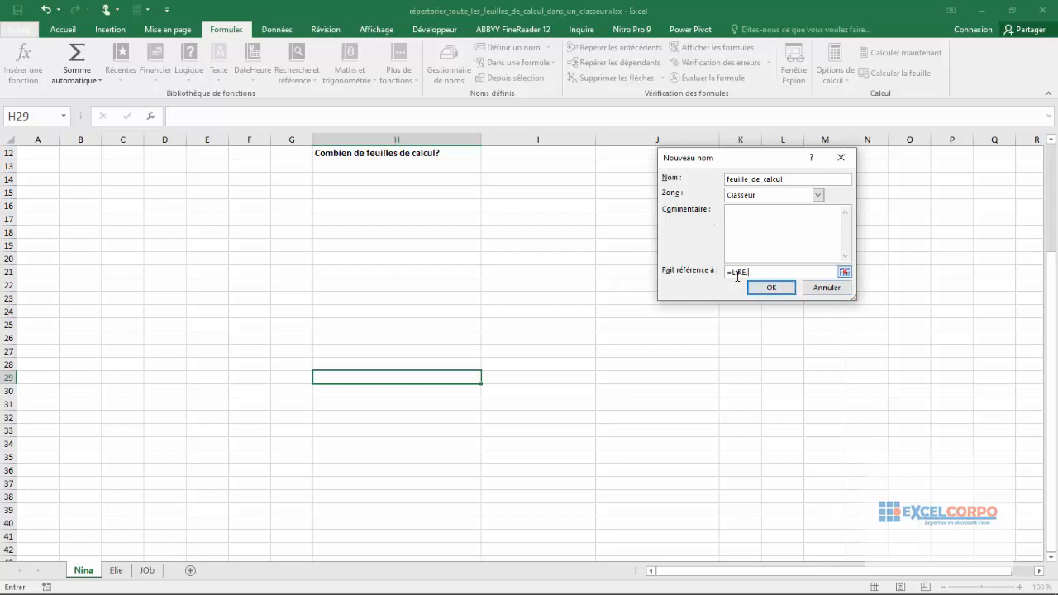
type("CLASSEUR")
type("()")
type("+")
key("Left")
key("BackSpace")
key("BackSpace")
key("BackSpace")
key("BackSpace")
key("BackSpace")
key("BackSpace")
key("BackSpace")
key("BackSpace")
key("BackSpace")
key("BackSpace")
key("BackSpace")
type("1")
type(")")
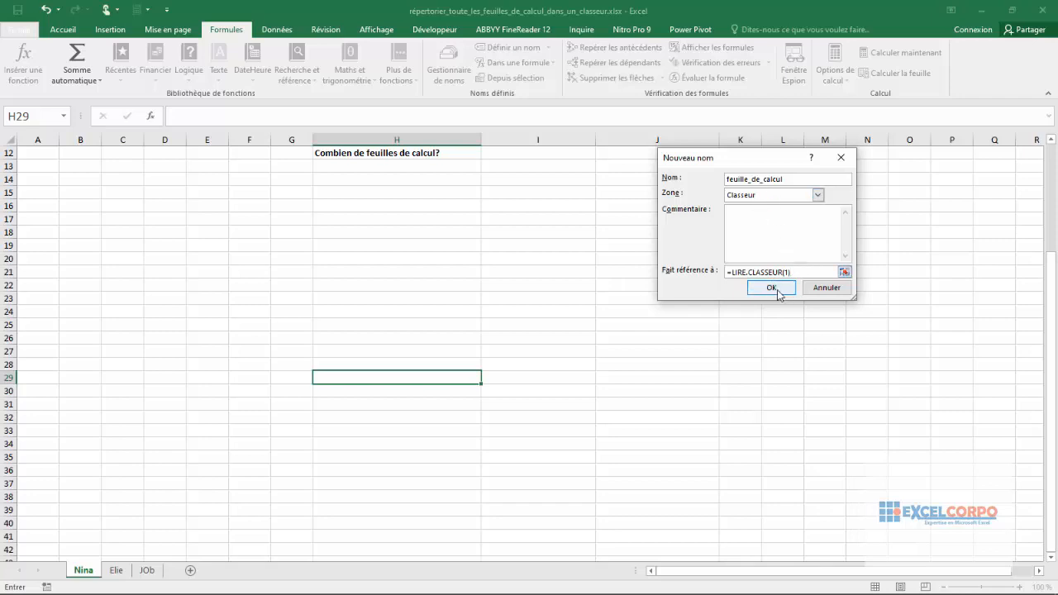
left_click(777, 290)
- Enter =FEUILLES() in cell H13, under "Combien de feuilles de calcul?", to count the workbook's sheets
left_click(501, 217)
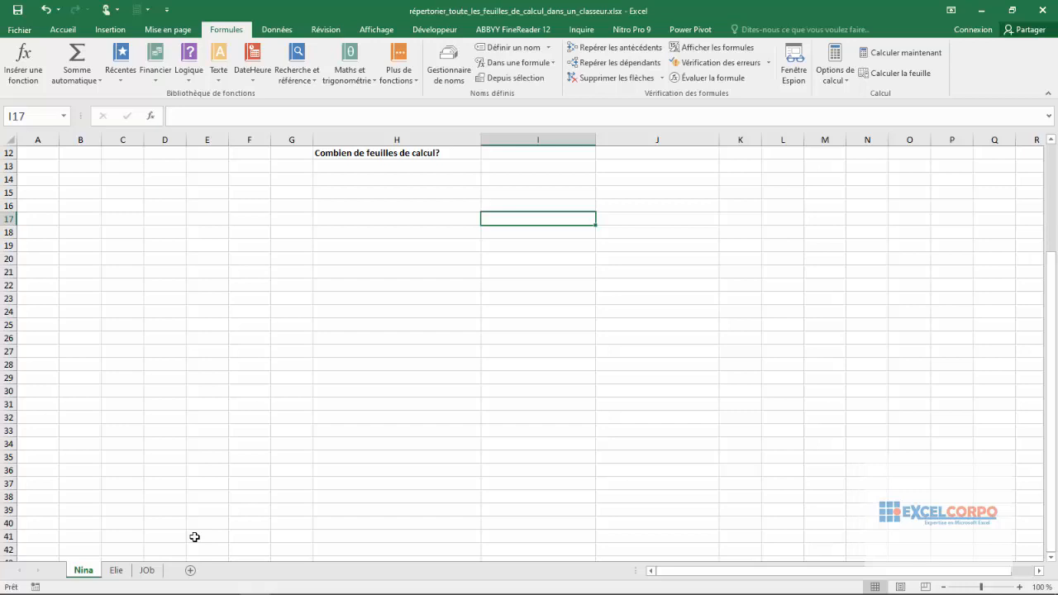
left_click(370, 166)
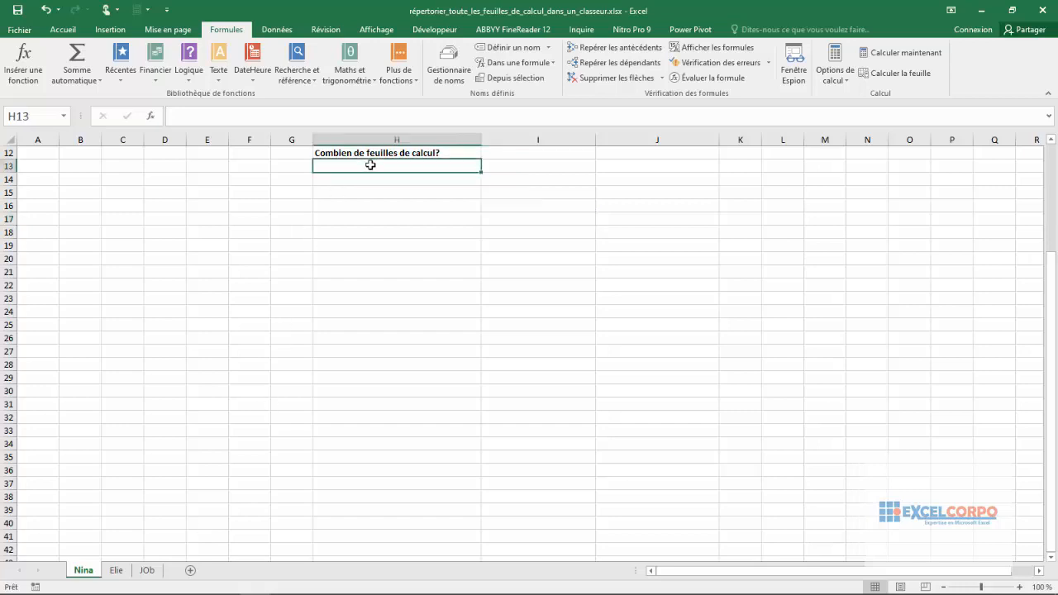
type("=")
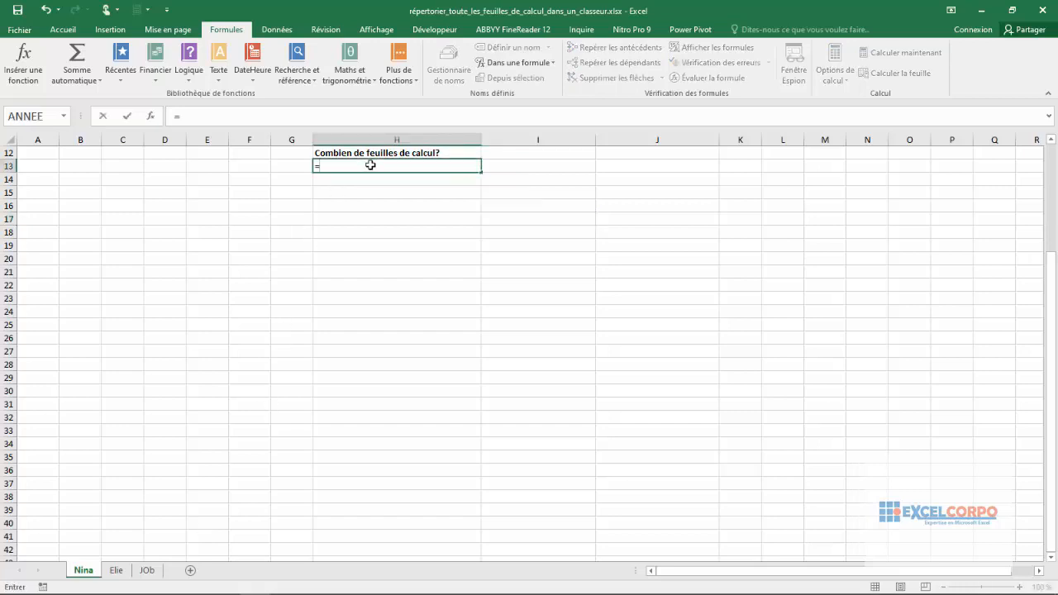
type("feuil")
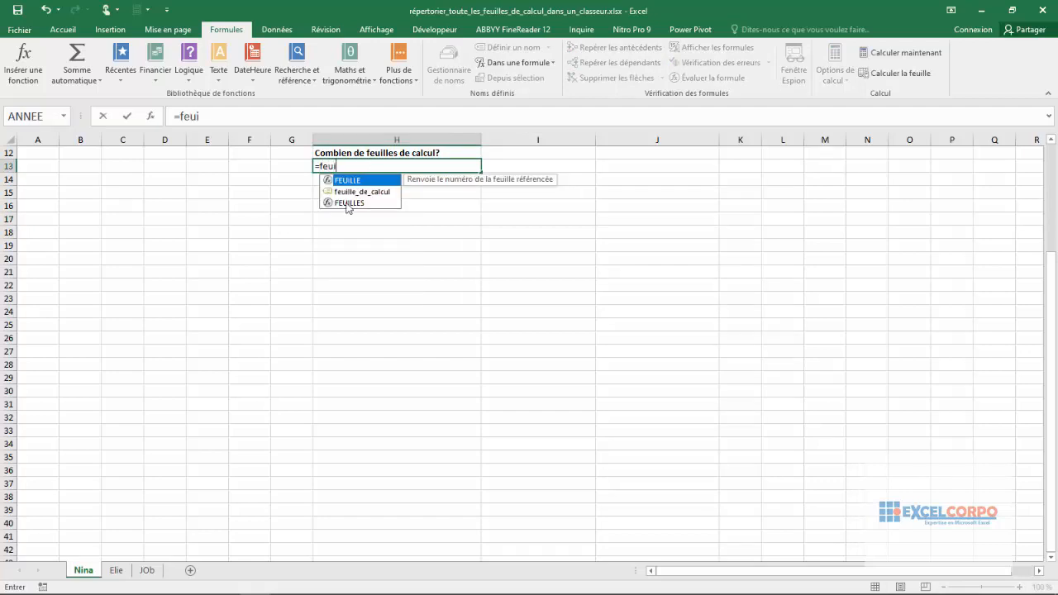
double_click(347, 203)
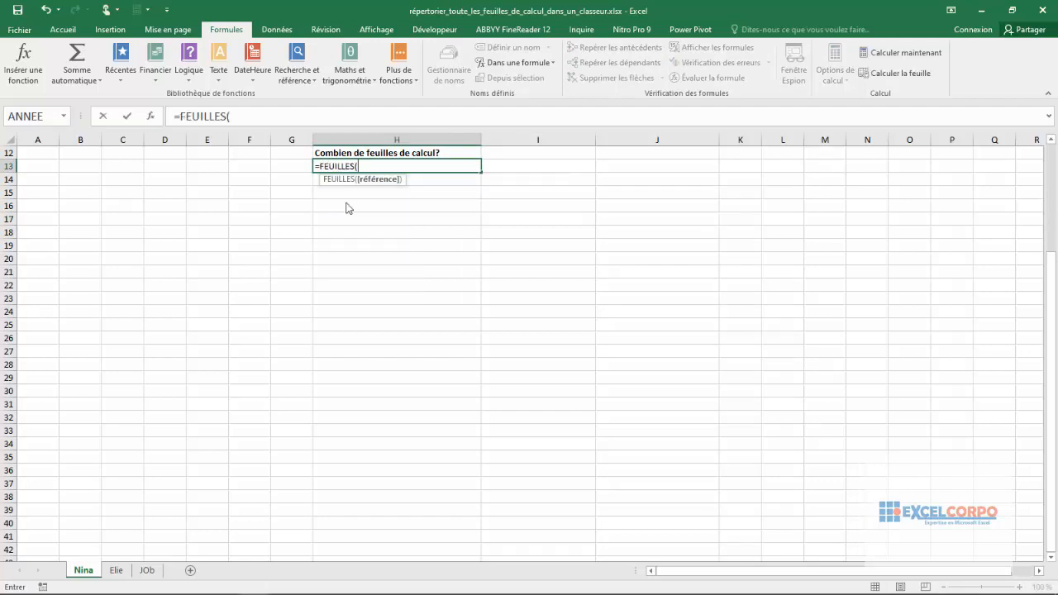
key("BackSpace")
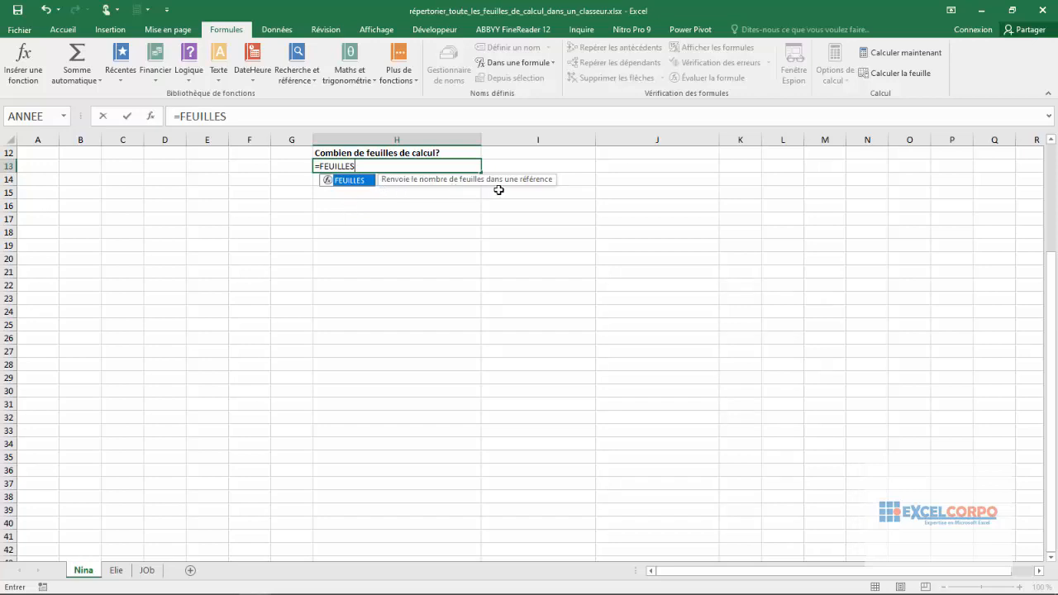
double_click(361, 181)
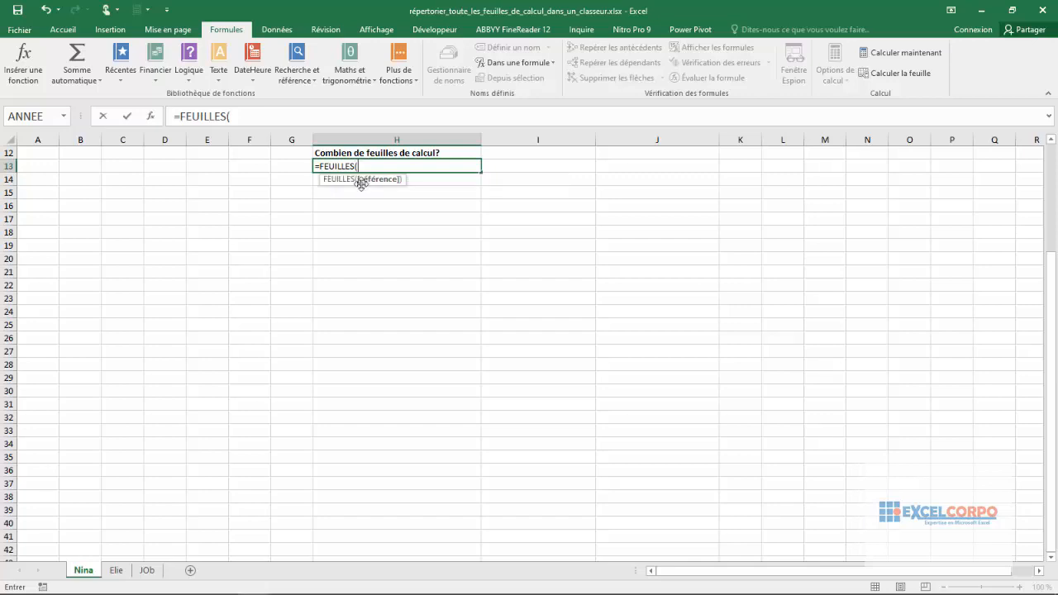
type(")")
key("Return")
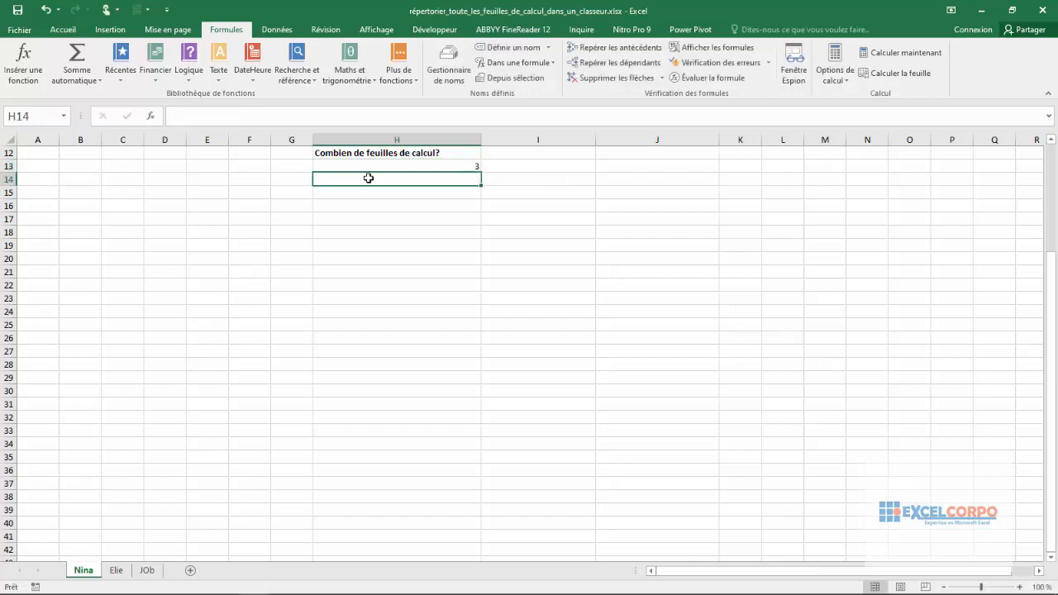
left_click(447, 168)
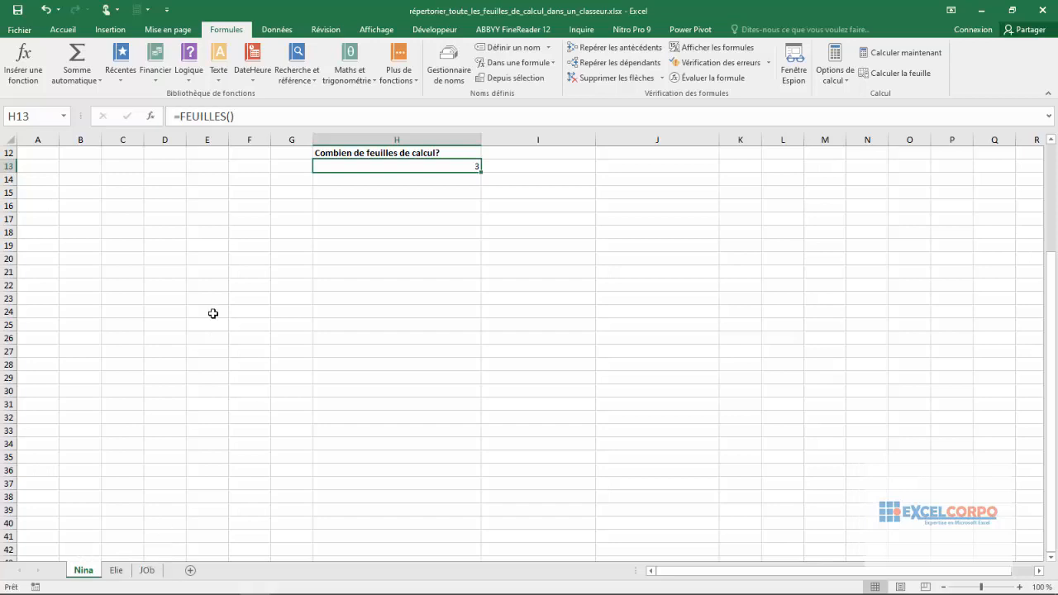
- Enter =FEUILLE() in cell F13 of the first sheet to return that sheet's number
left_click(257, 160)
type("=feu")
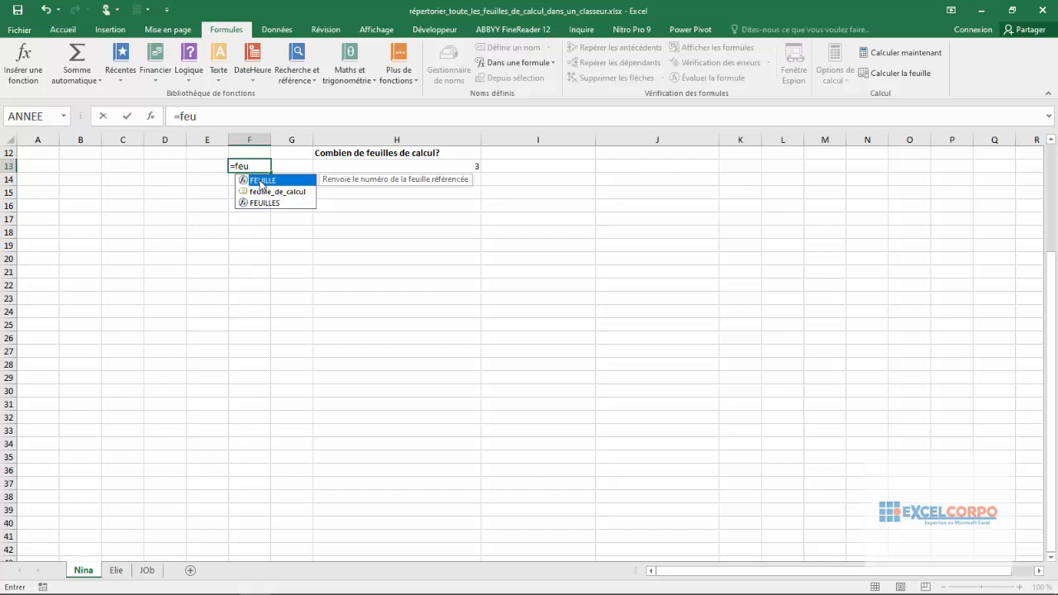
double_click(260, 180)
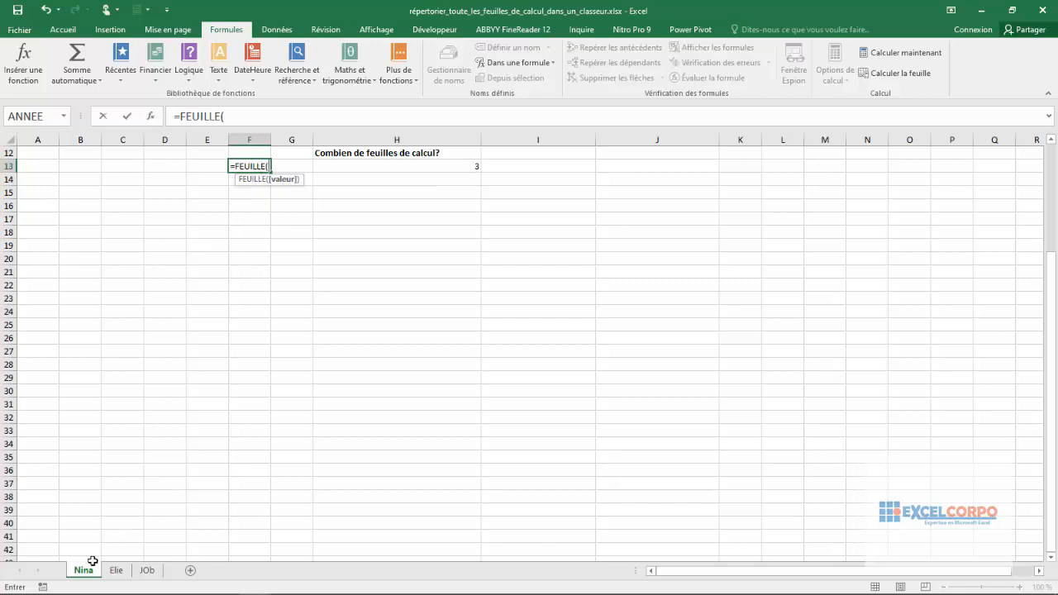
type(")")
key("Return")
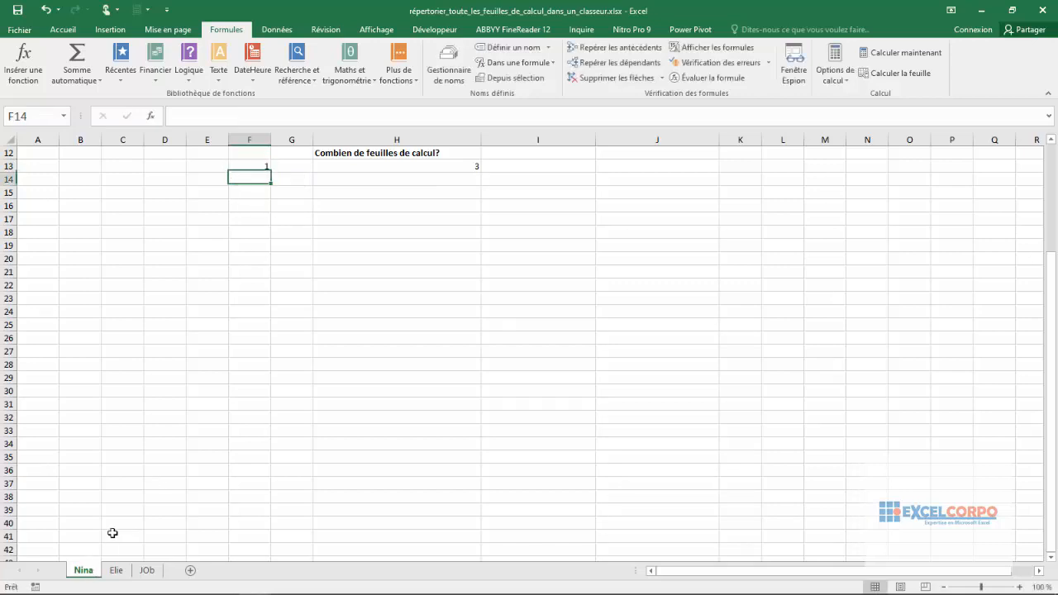
left_click(253, 167)
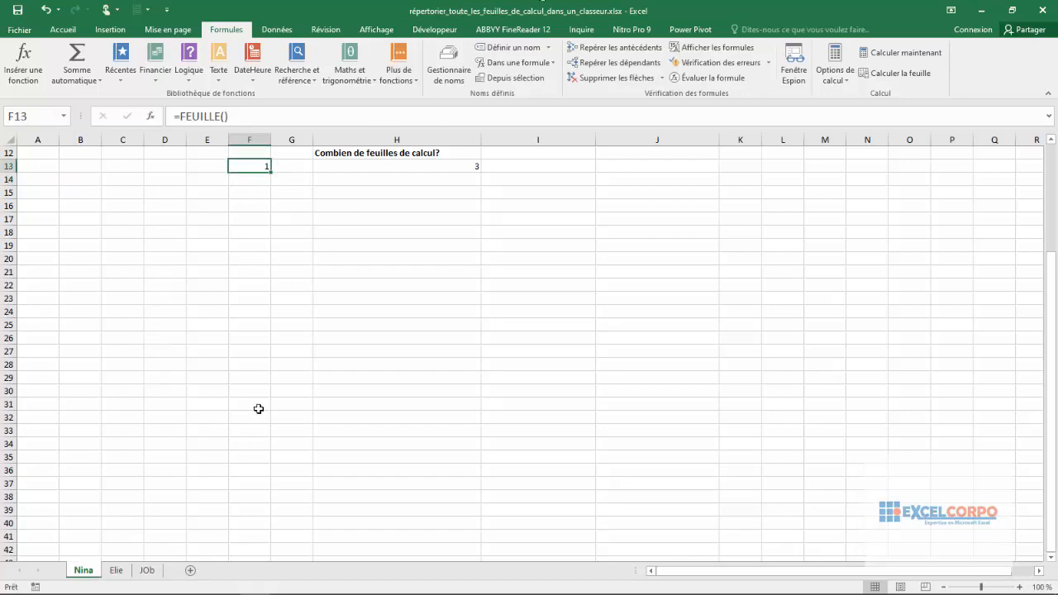
- Enter =FEUILLE() in cell D3 of the second sheet to return its sheet number
left_click(116, 571)
left_click(170, 178)
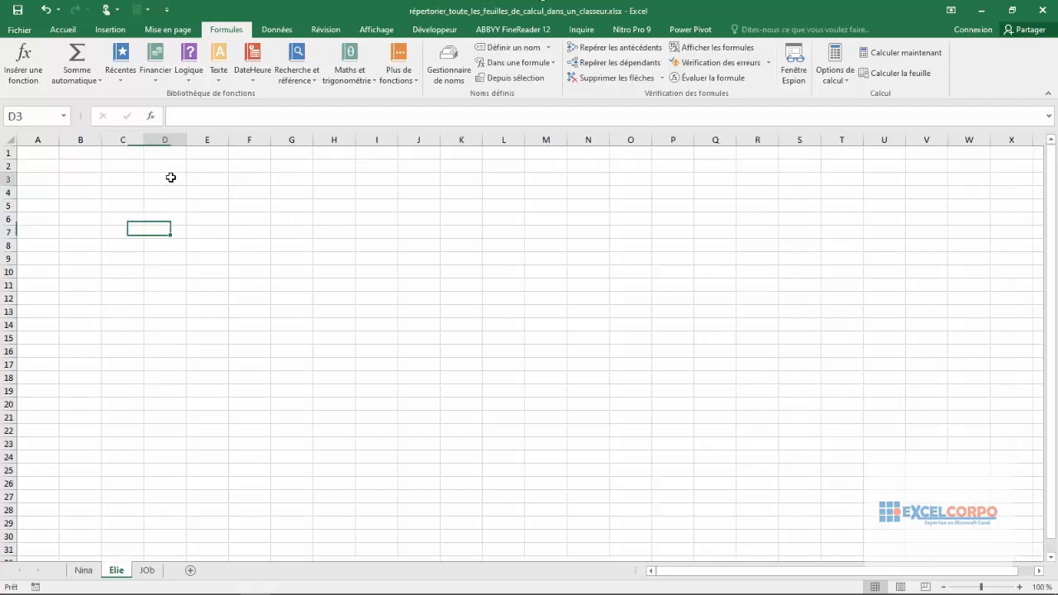
key("BackSpace")
type("=")
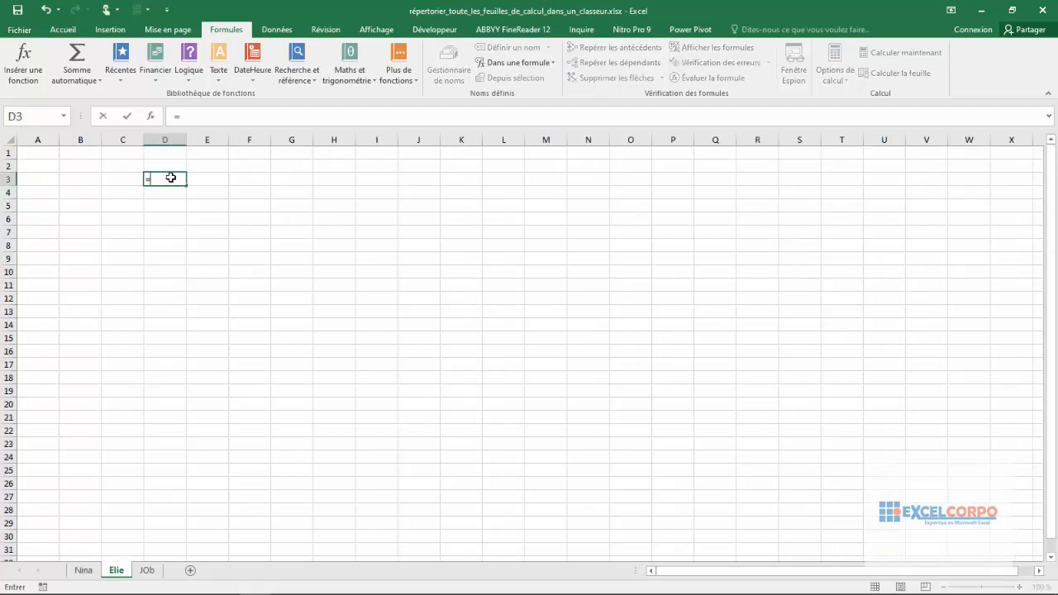
type("feui")
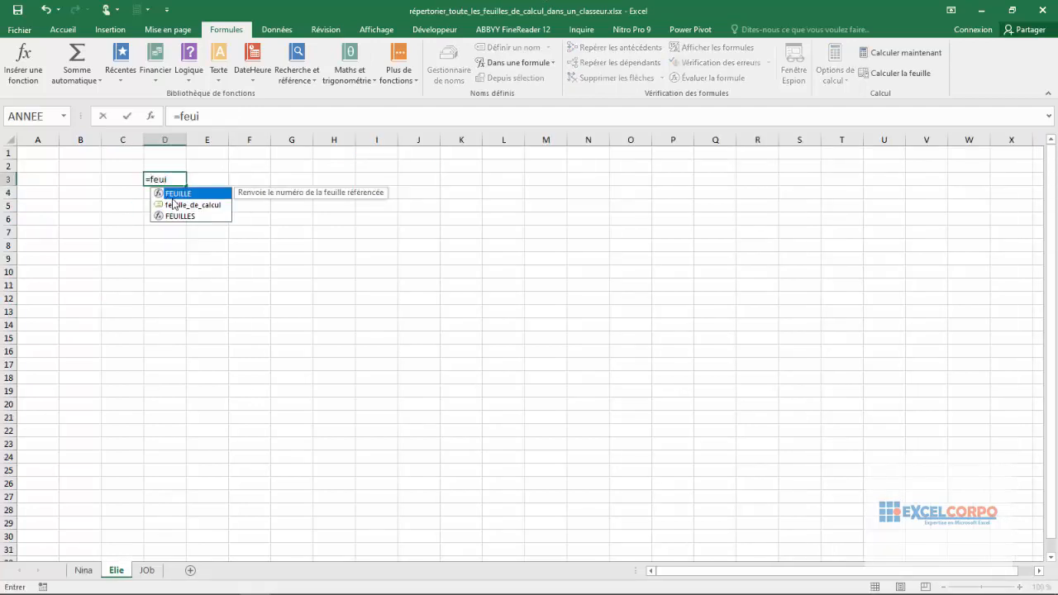
double_click(177, 194)
key("Return")
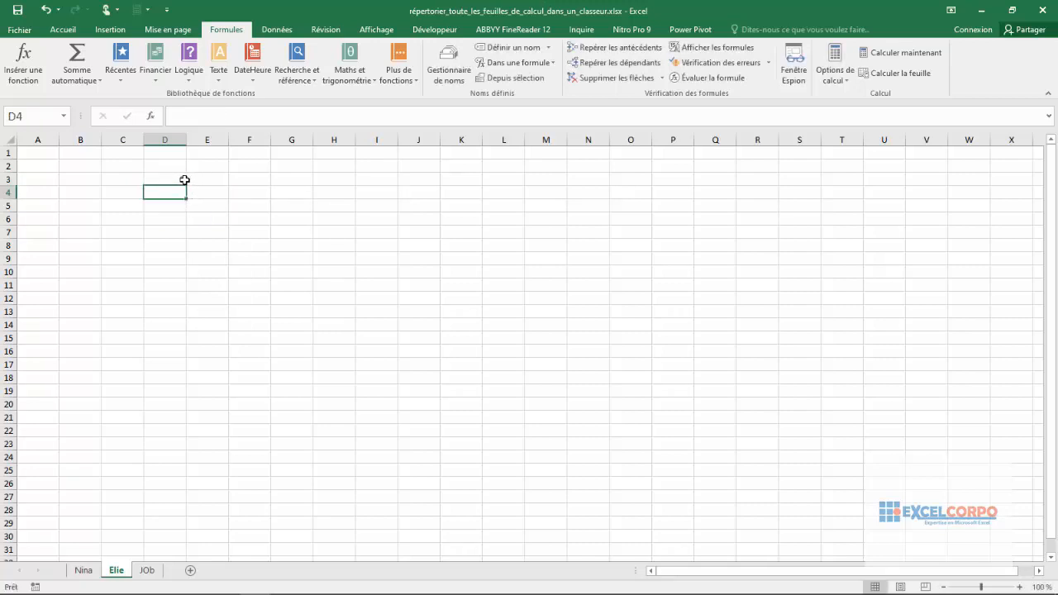
left_click(172, 179)
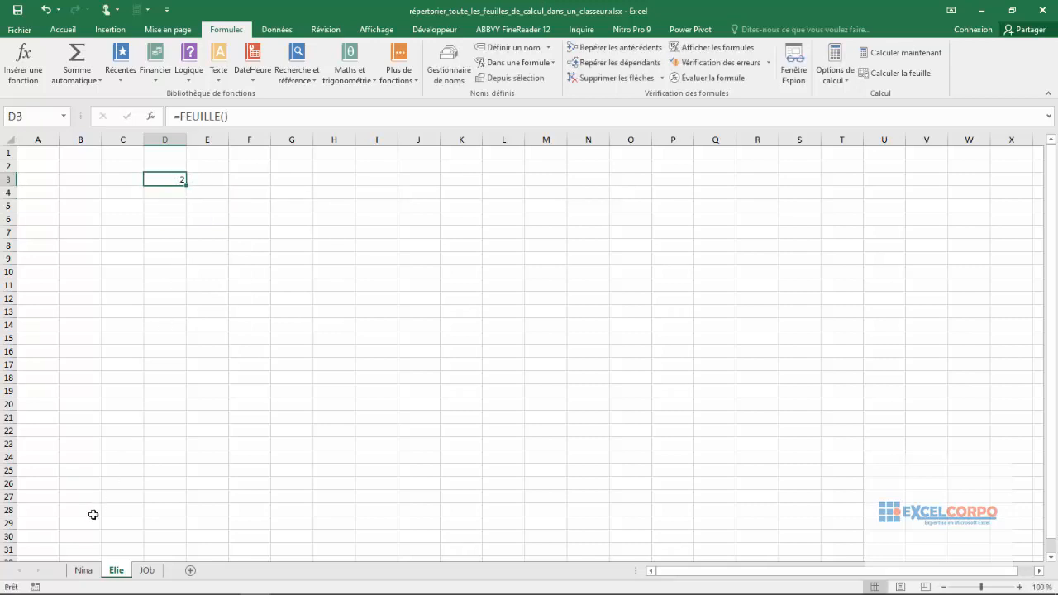
- Enter =FEUILLE() in cell C8 of the third sheet, JOb, to return its sheet number
left_click(147, 570)
left_click(119, 250)
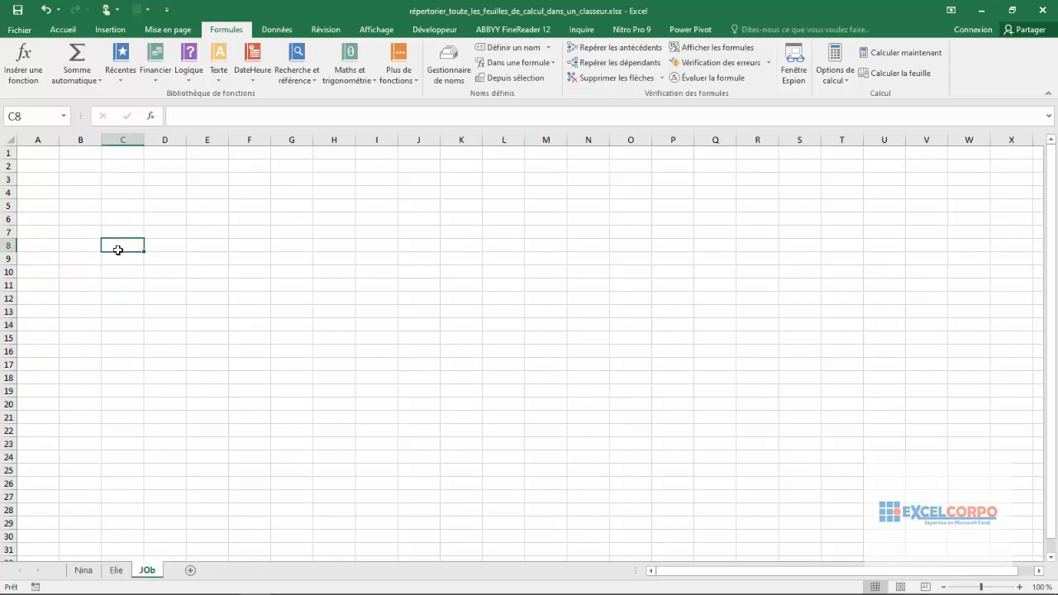
type("=")
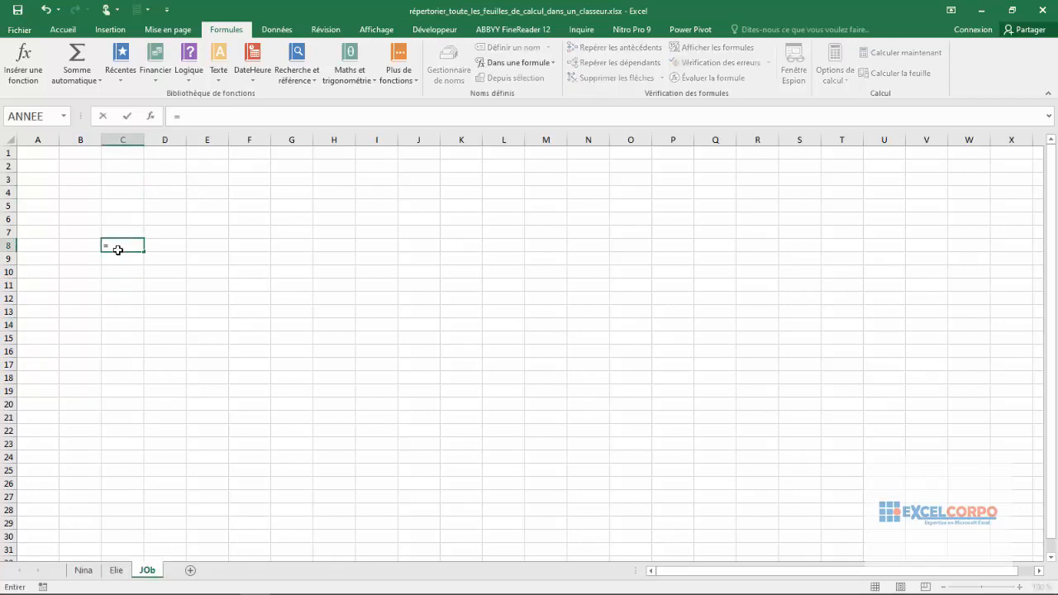
type("feu")
key("Tab")
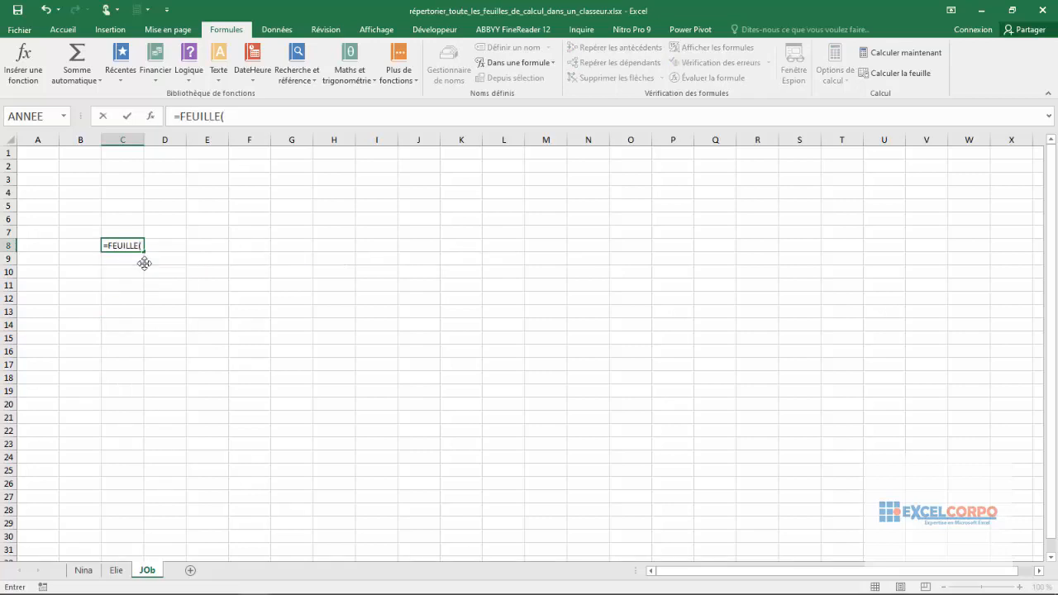
key("Return")
left_click(130, 244)
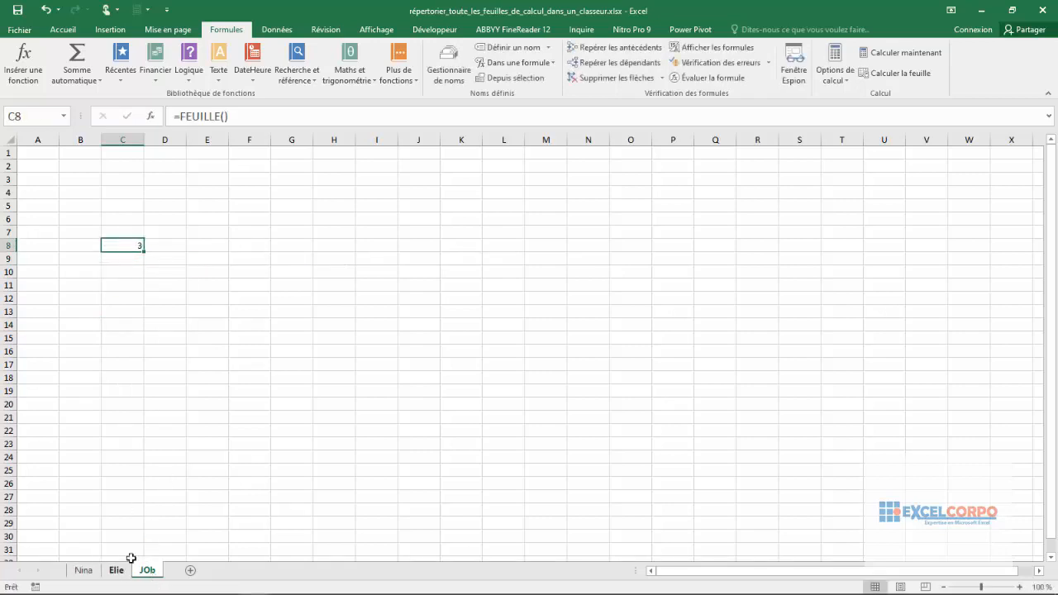
- Return to the first sheet and compare the FEUILLE formula in F13 with the FEUILLES formula in H13
left_click(99, 569)
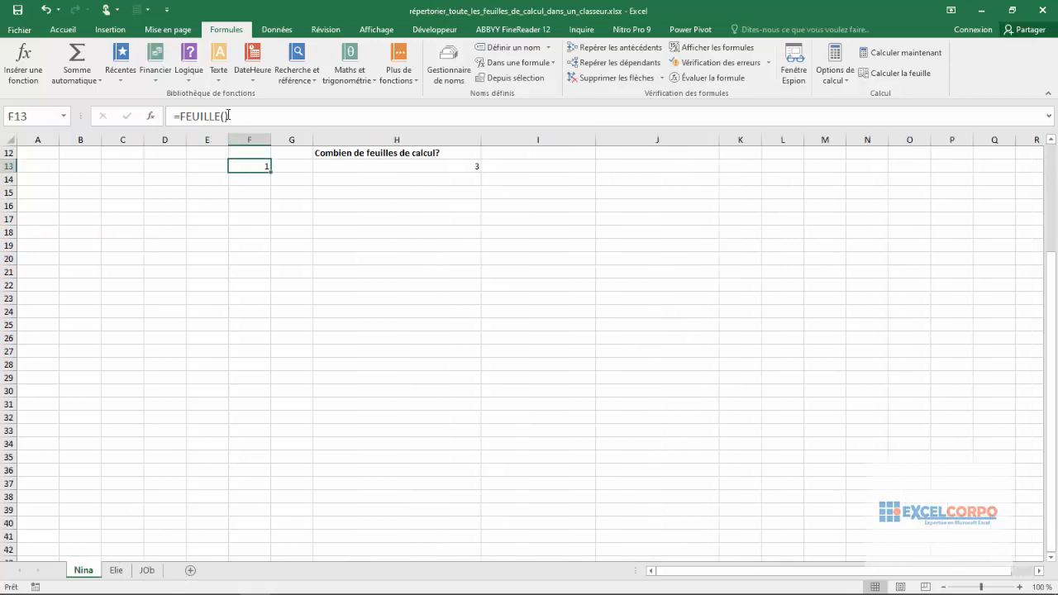
left_click(410, 166)
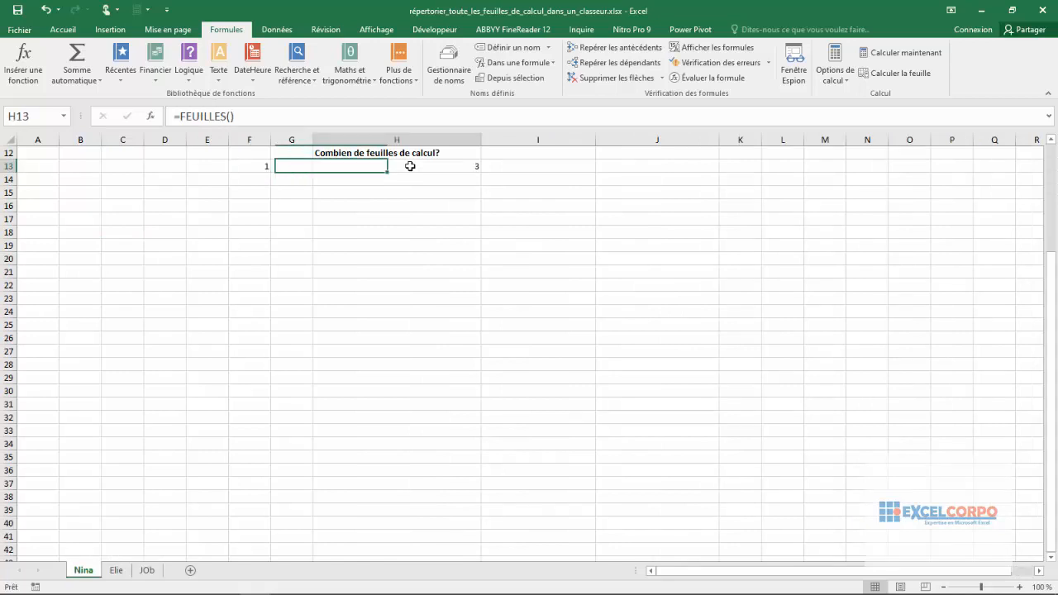
left_click(265, 167)
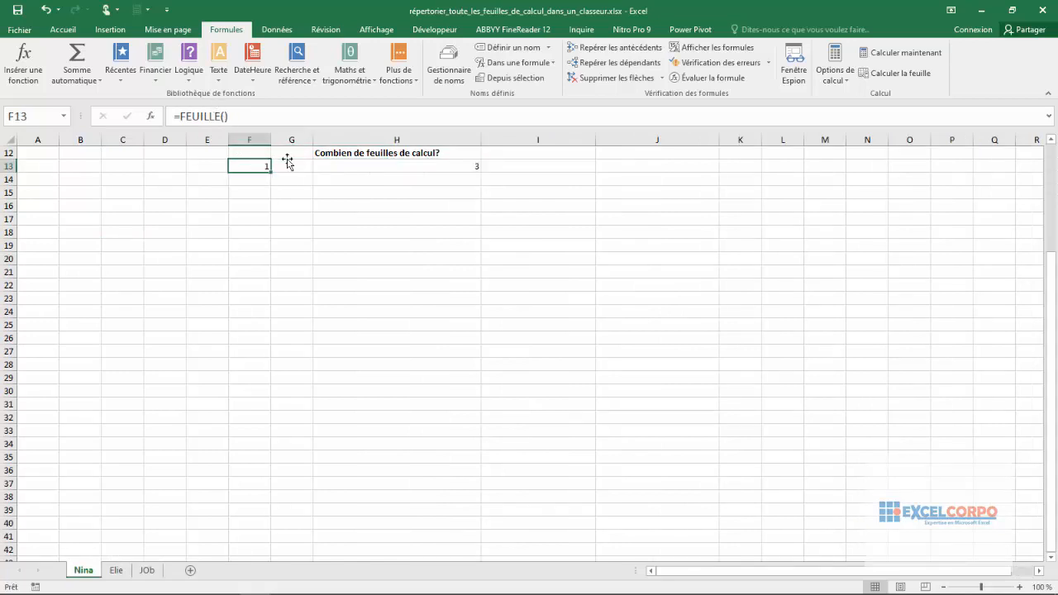
left_click(399, 172)
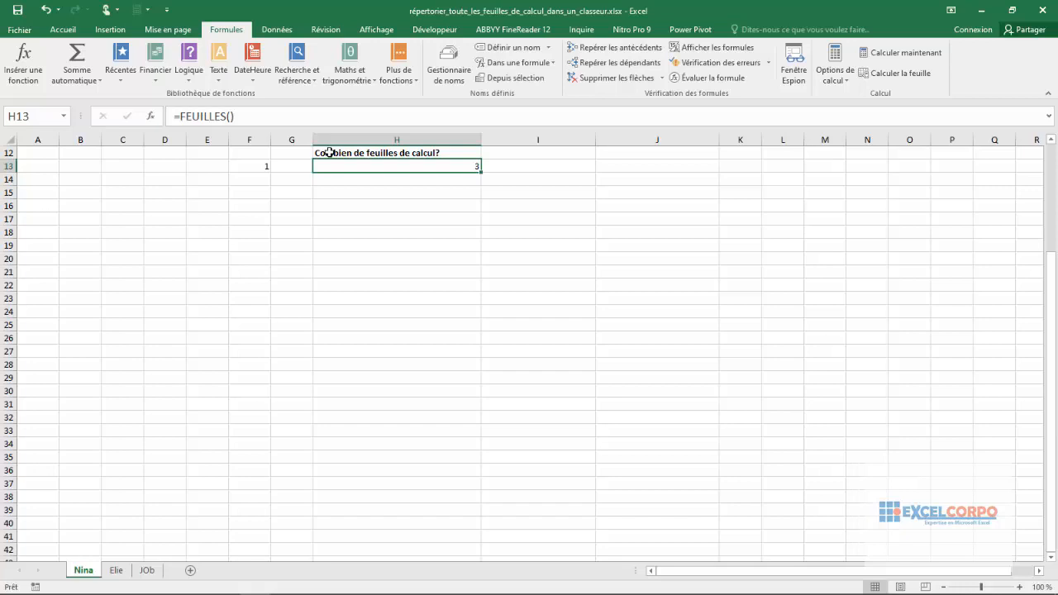
left_click(352, 196)
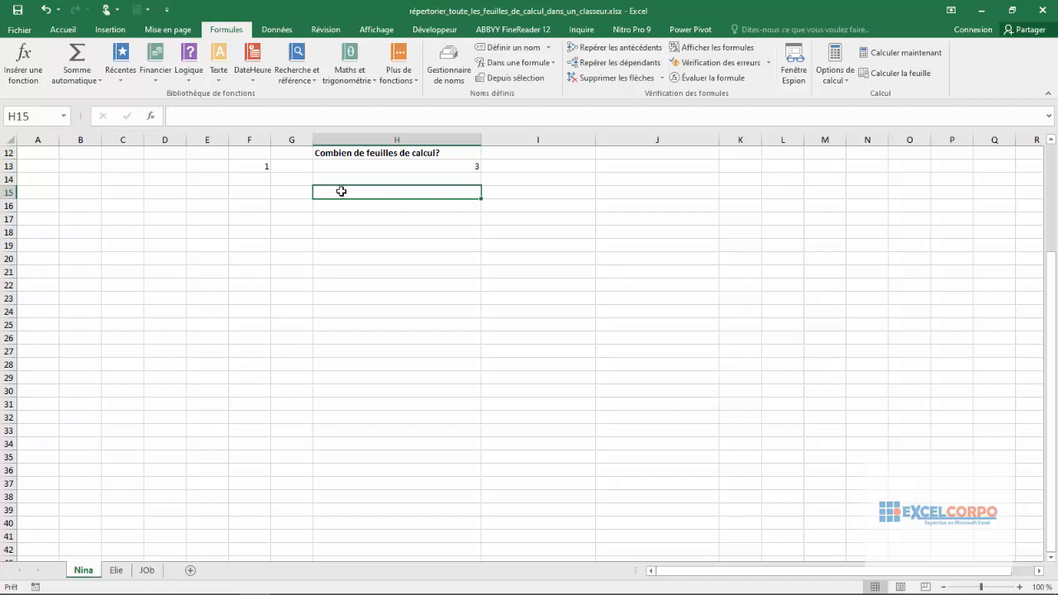
- Enter =feuille_de_calcul as one array formula across cells H15:J15 to list the worksheets
left_click_drag(342, 192, 638, 191)
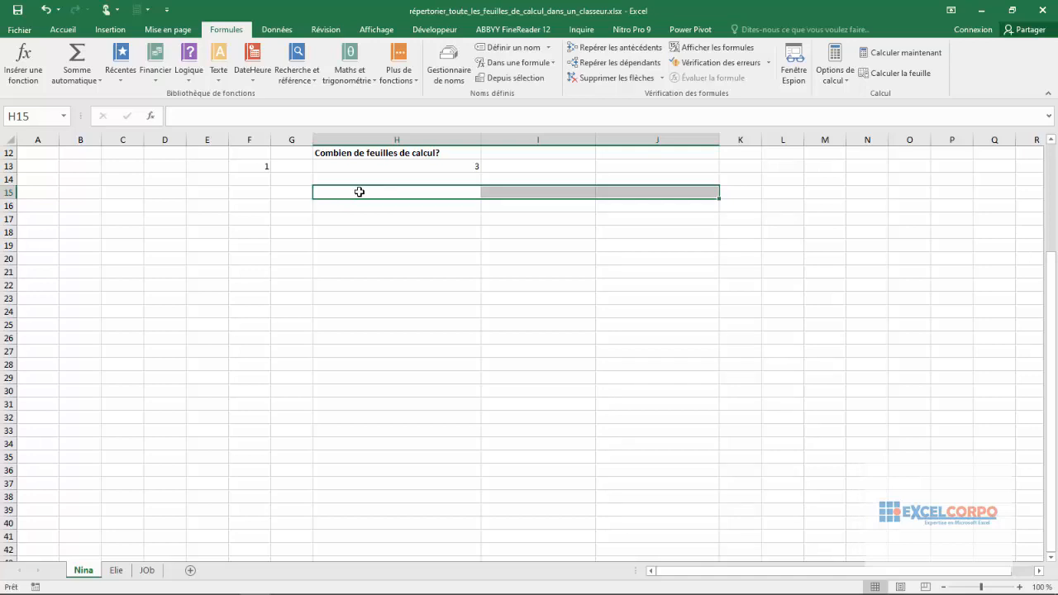
type("=")
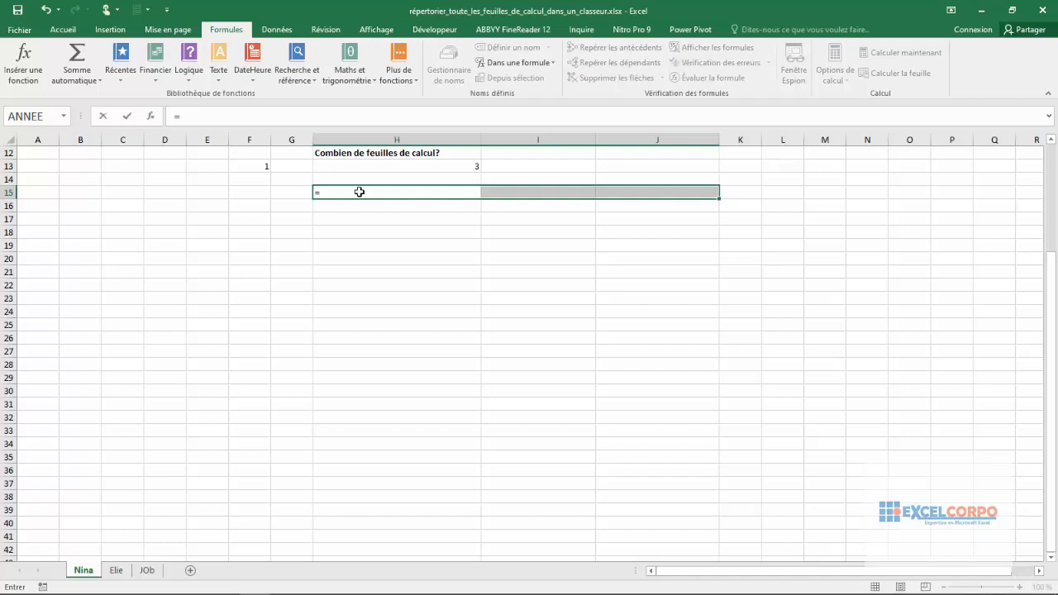
type("fe")
left_click(357, 219)
double_click(356, 220)
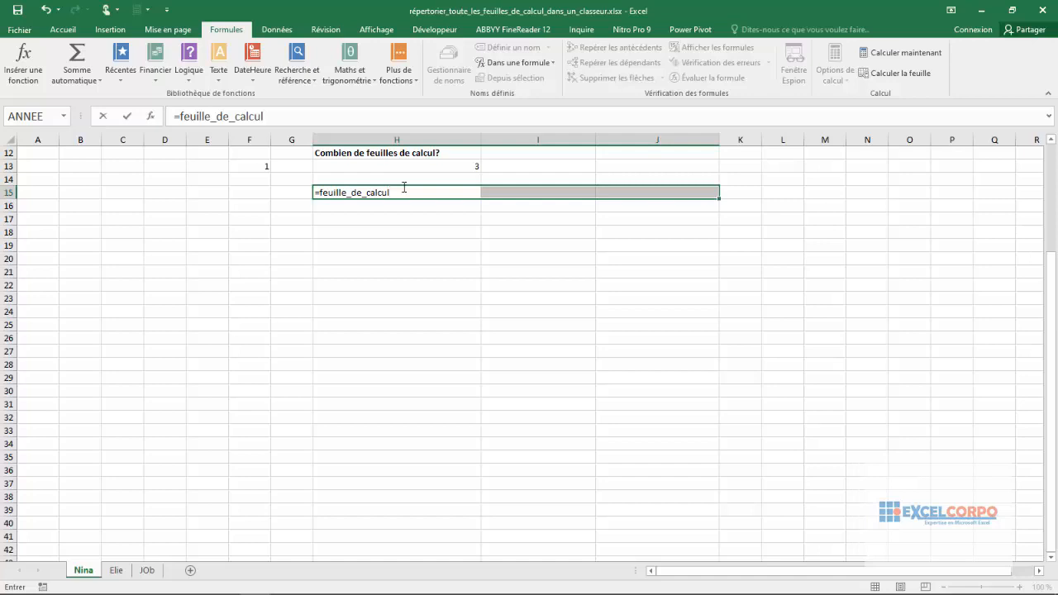
key("ctrl+shift+Return")
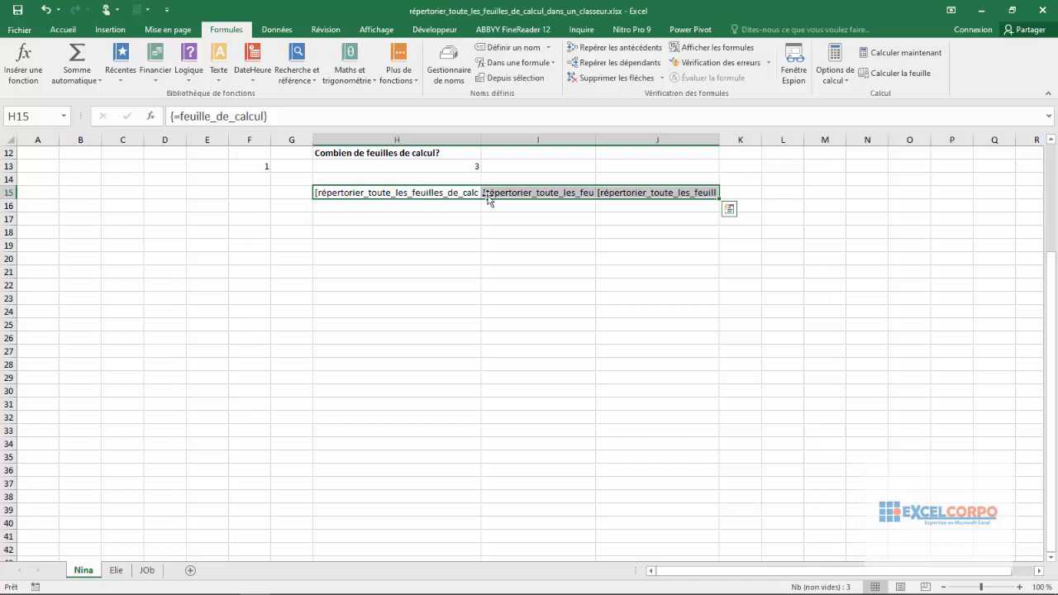
- Widen columns H, I and J until each full workbook-and-sheet entry in row 15 fits
left_click_drag(481, 141, 626, 165)
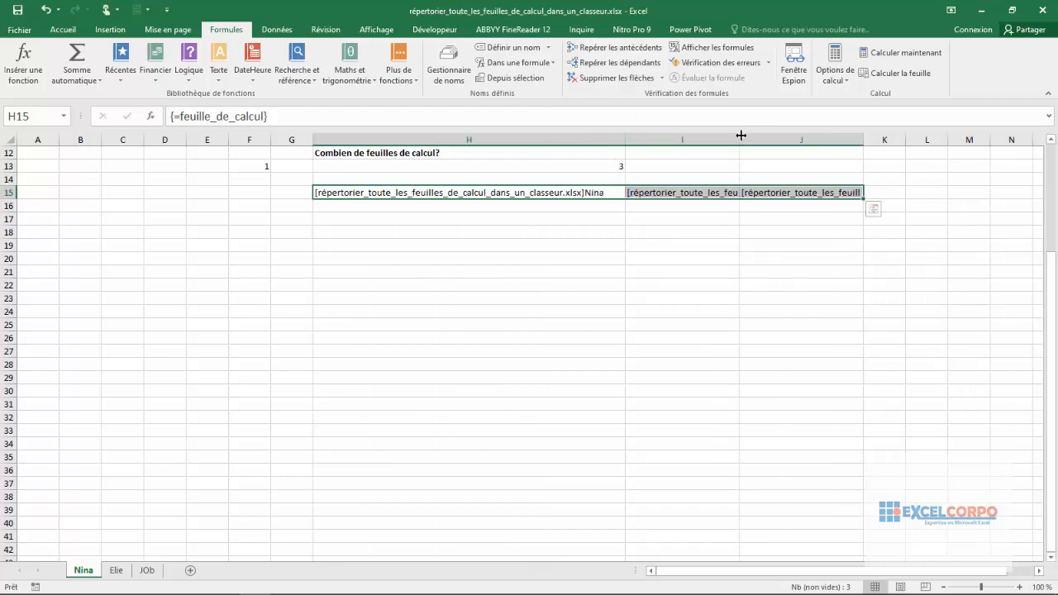
left_click_drag(741, 134, 872, 135)
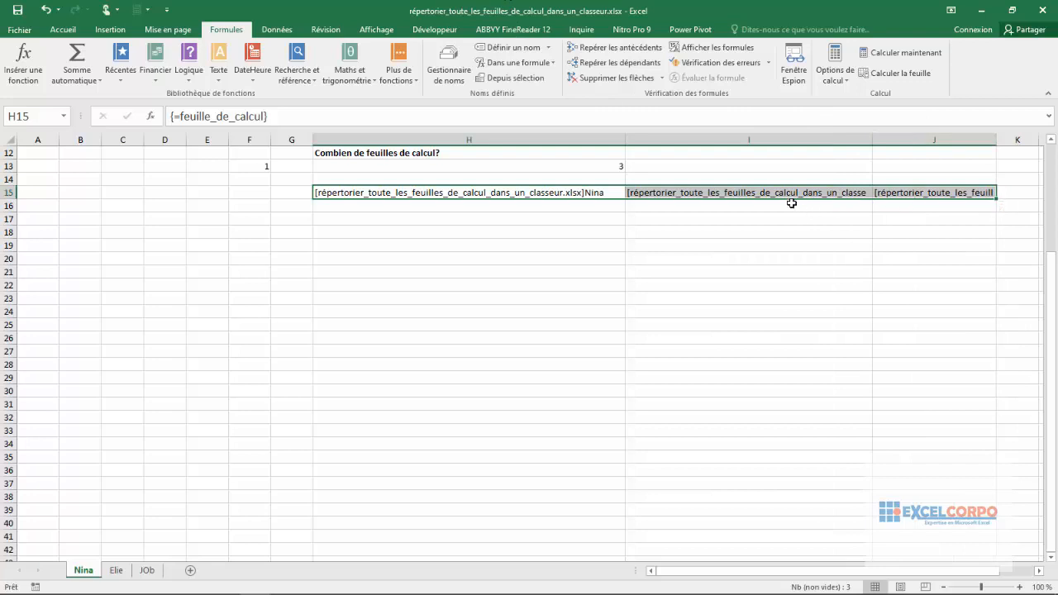
left_click_drag(871, 138, 936, 142)
left_click(899, 192)
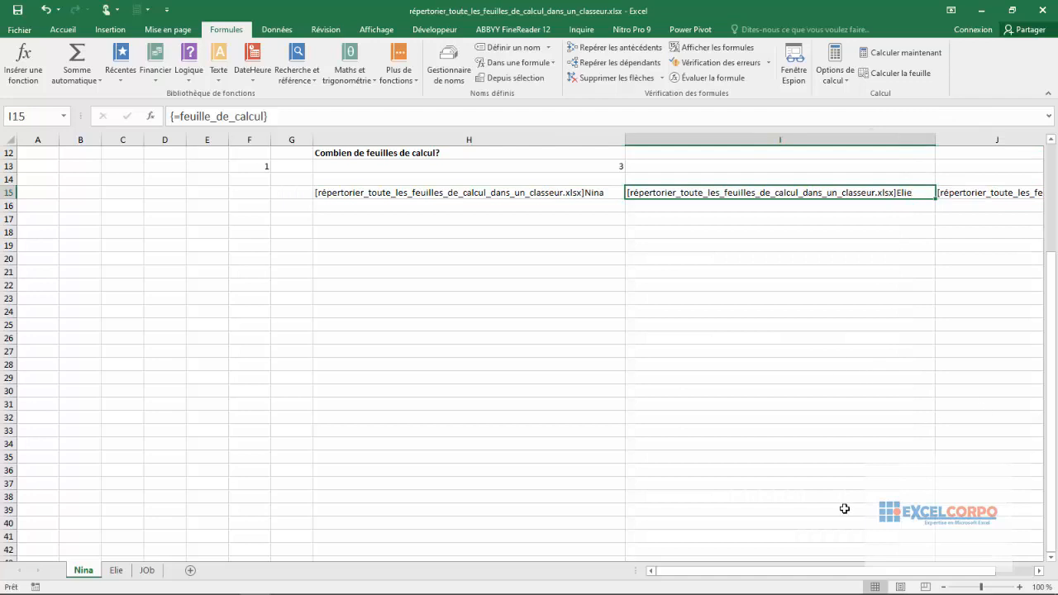
left_click_drag(723, 578, 861, 564)
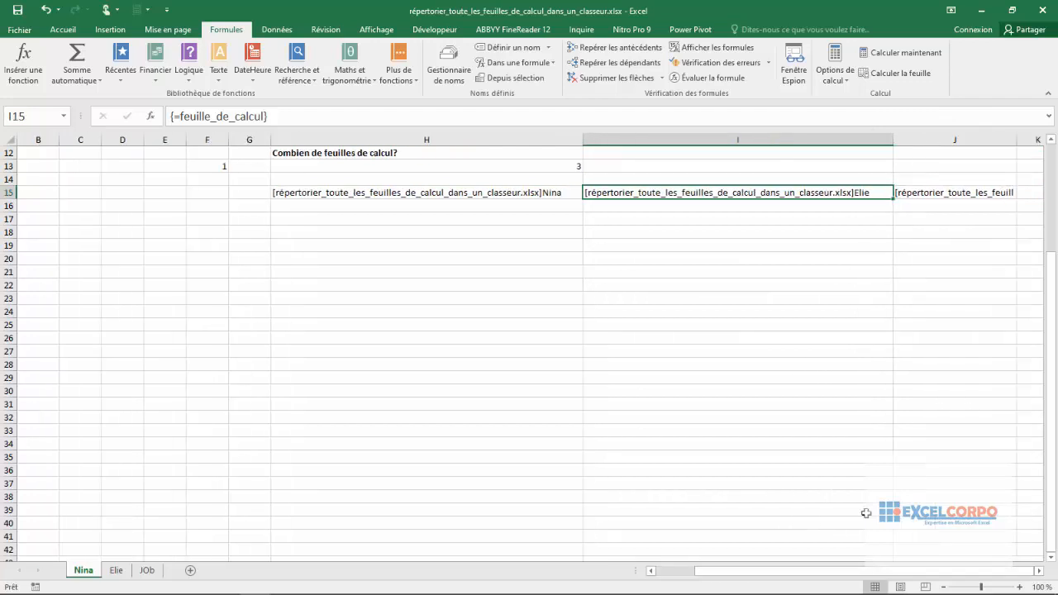
left_click_drag(1019, 136, 1043, 136)
scroll(992, 341, "right", 2)
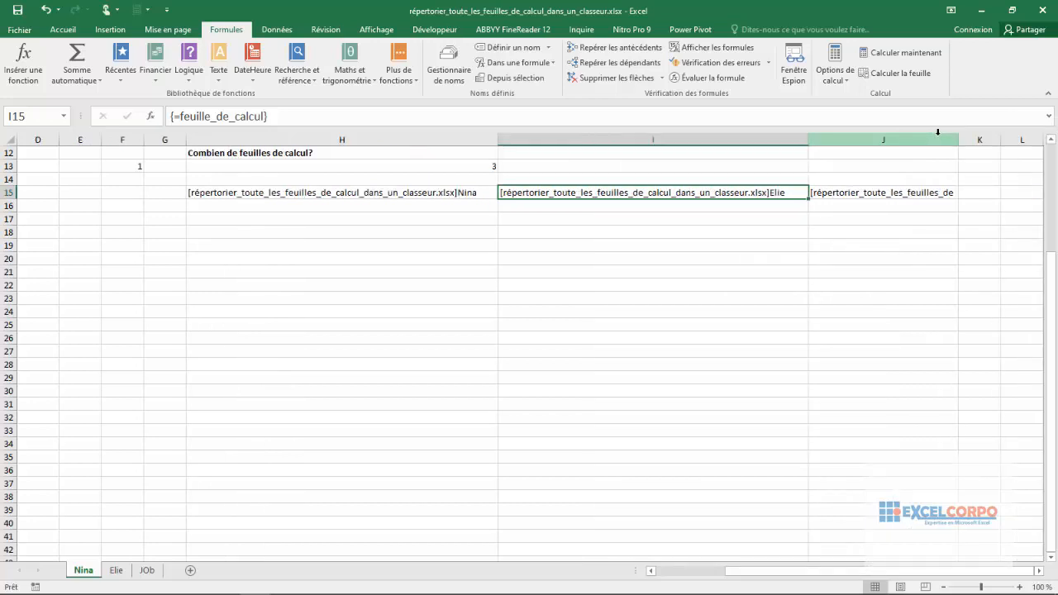
left_click_drag(958, 140, 1043, 141)
left_click(894, 193)
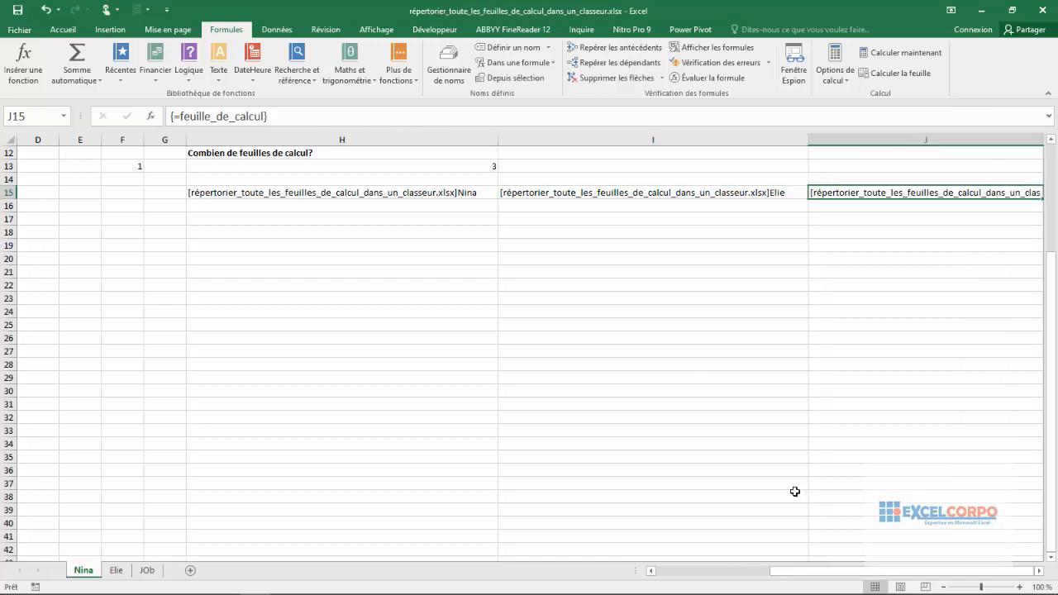
scroll(924, 569, "right", 4)
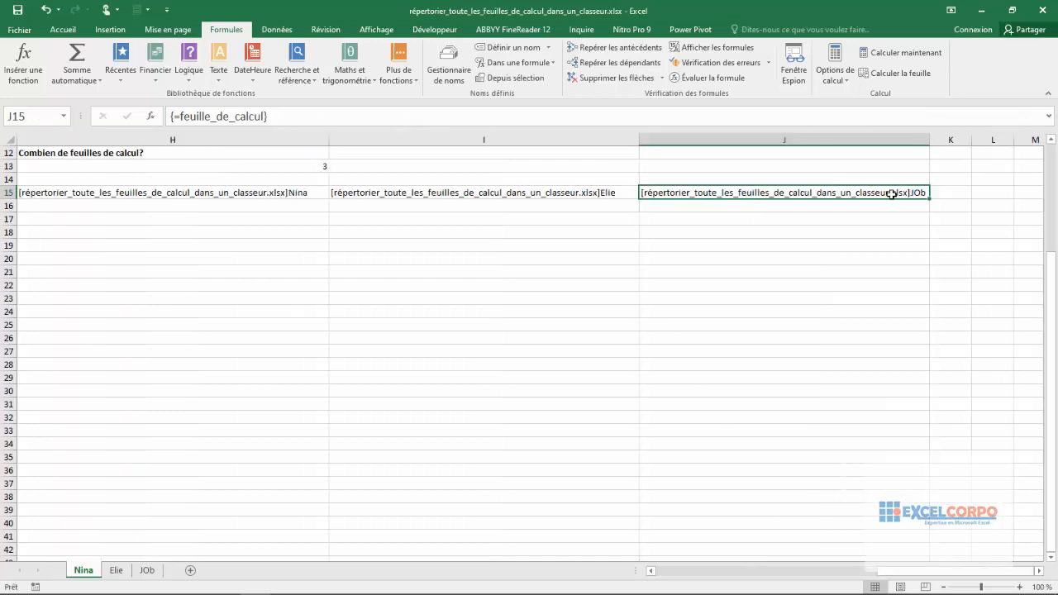
- Try to re-enter the formula of cell J15 alone as an ordinary formula
left_click(266, 116)
left_click(278, 116)
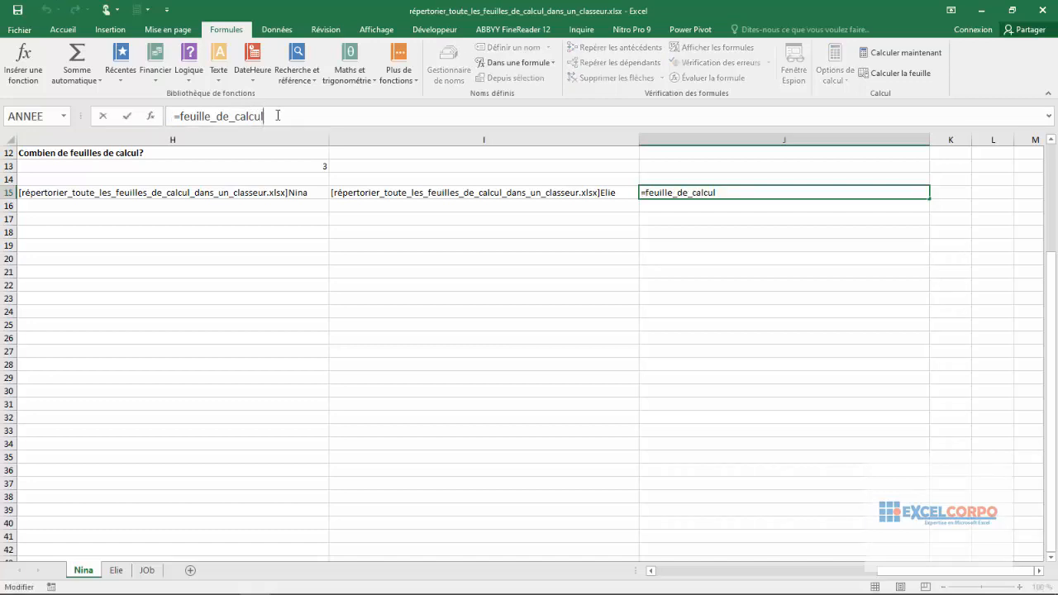
key("Return")
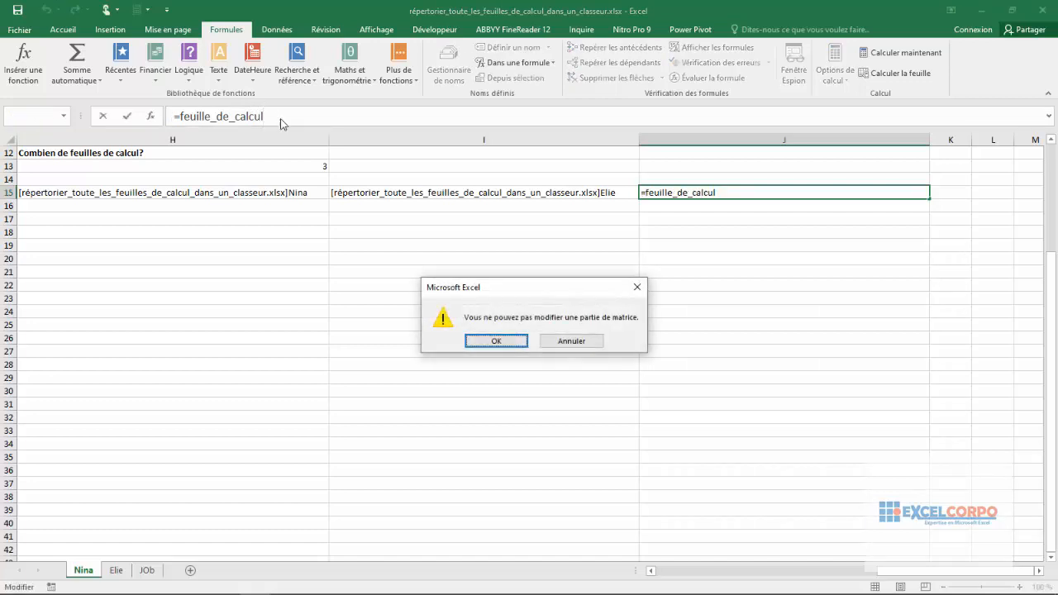
left_click(493, 342)
key("Escape")
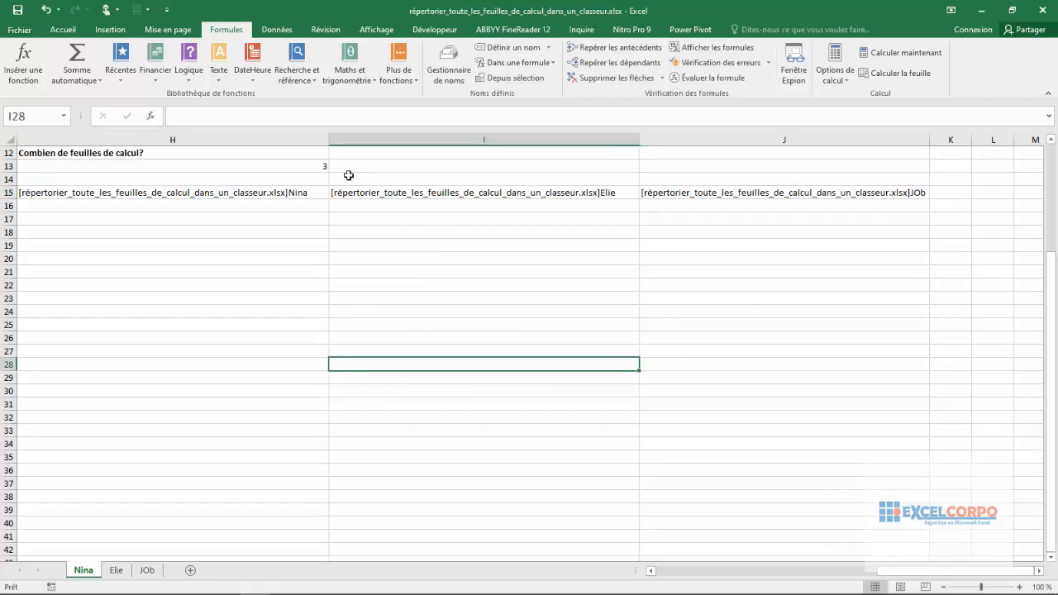
- Examine the array formula and the file-name prefix of the entries in H15:J15
left_click(407, 202)
left_click(356, 184)
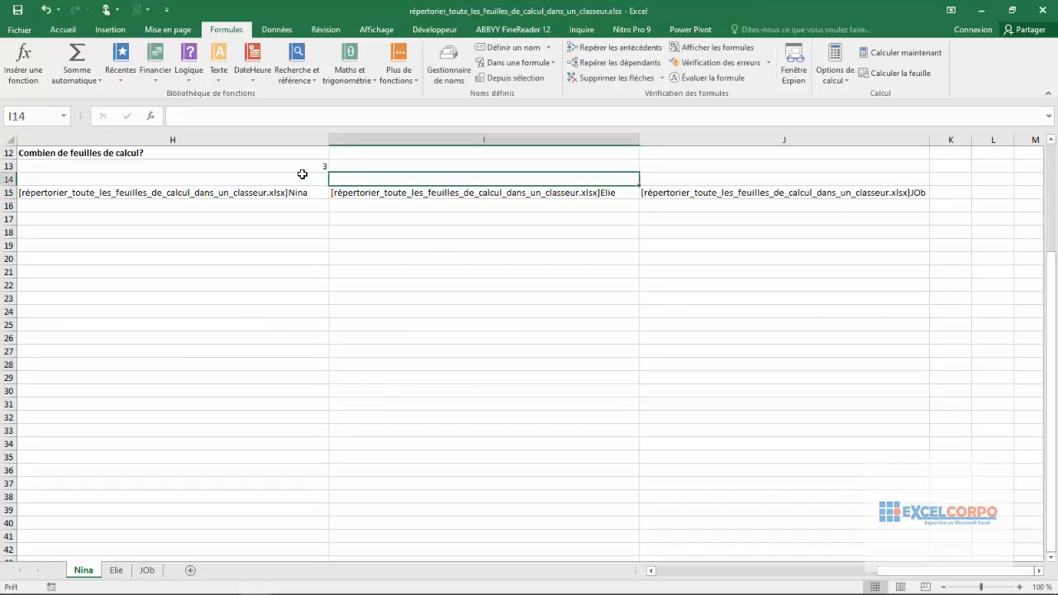
left_click(343, 191)
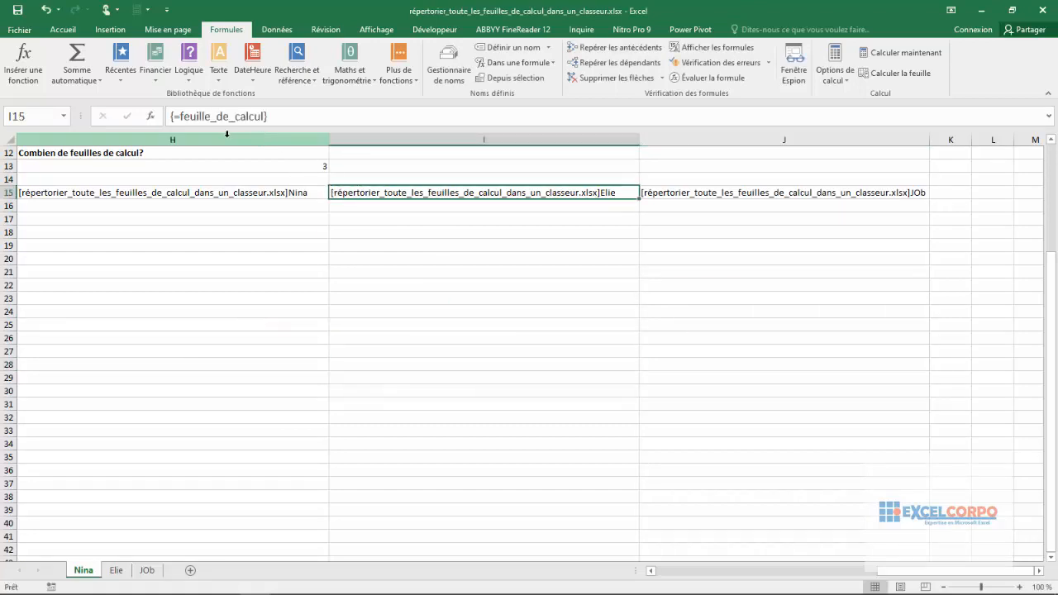
left_click(288, 192)
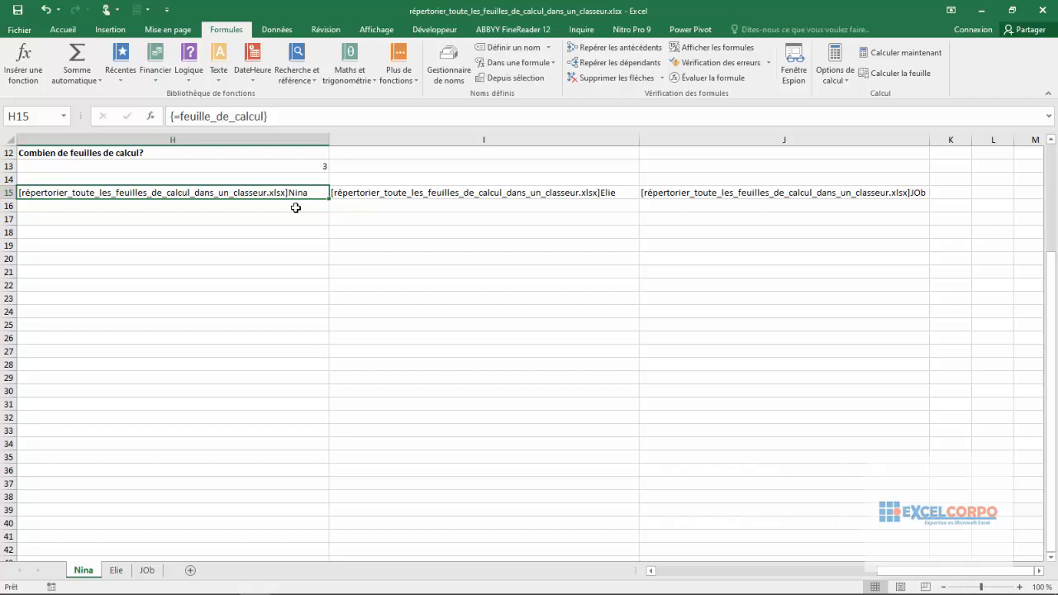
left_click_drag(295, 197, 751, 197)
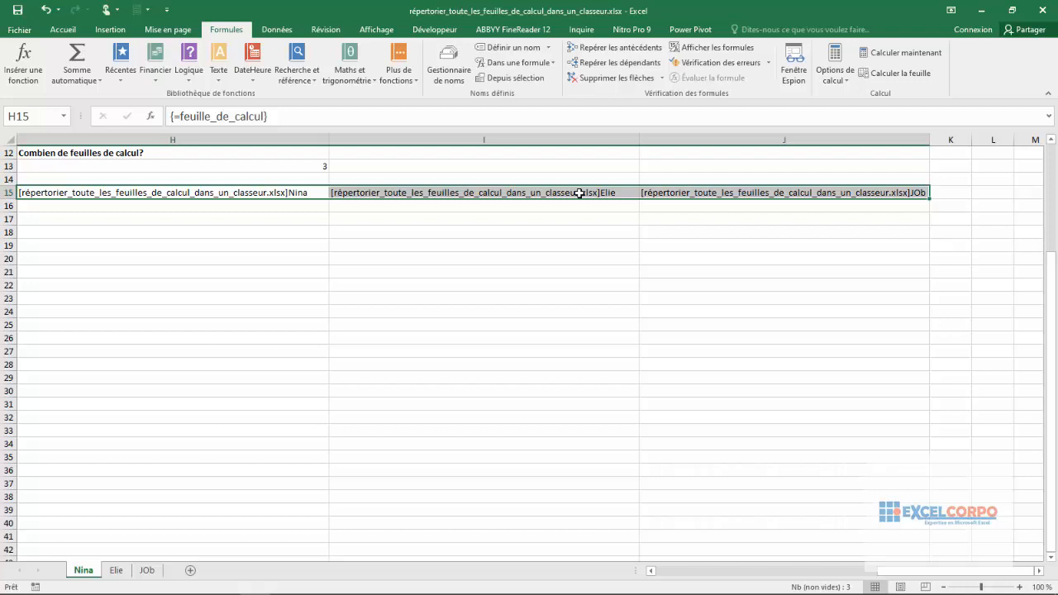
- Begin a DROITE formula in cell H16 with H15 as its text argument
left_click(184, 212)
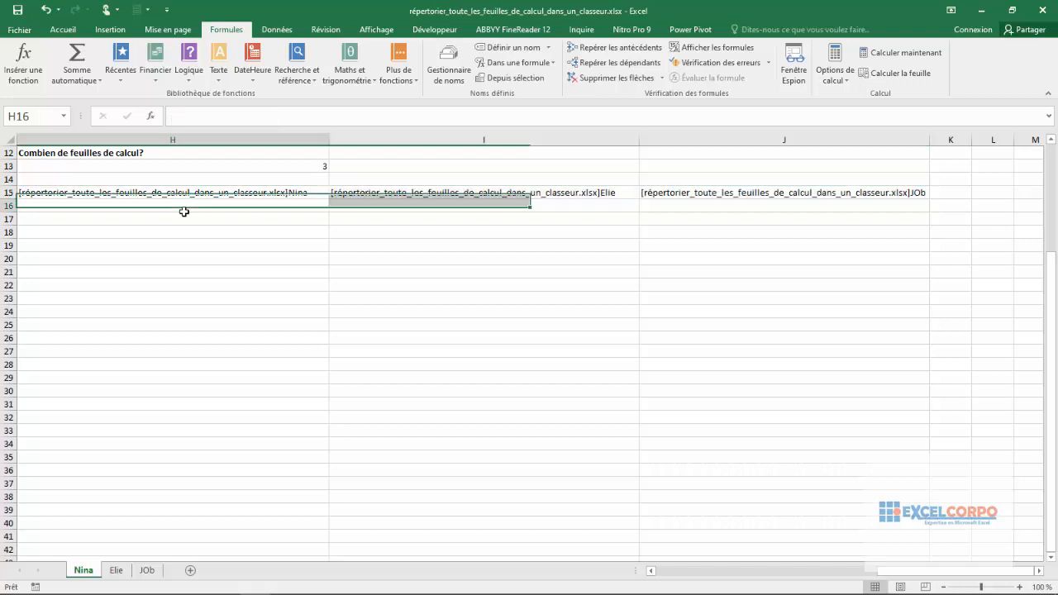
double_click(183, 211)
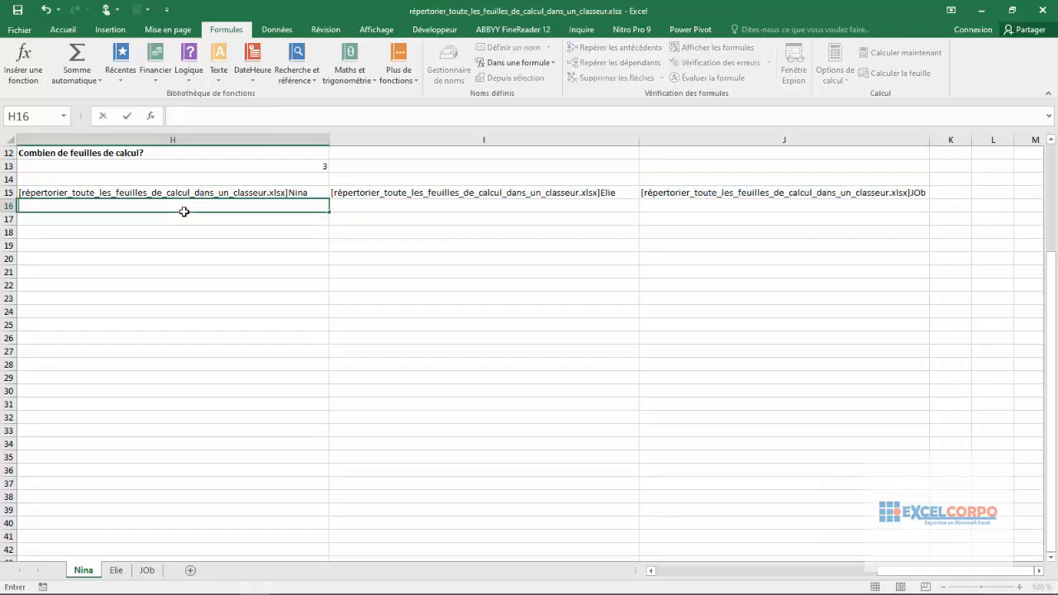
type("=dr")
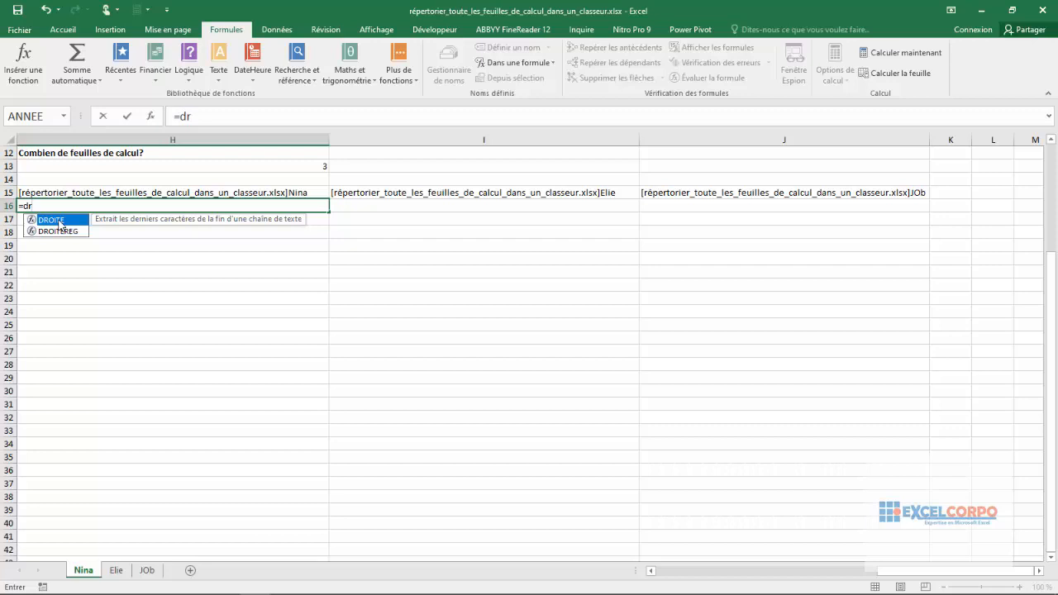
double_click(60, 222)
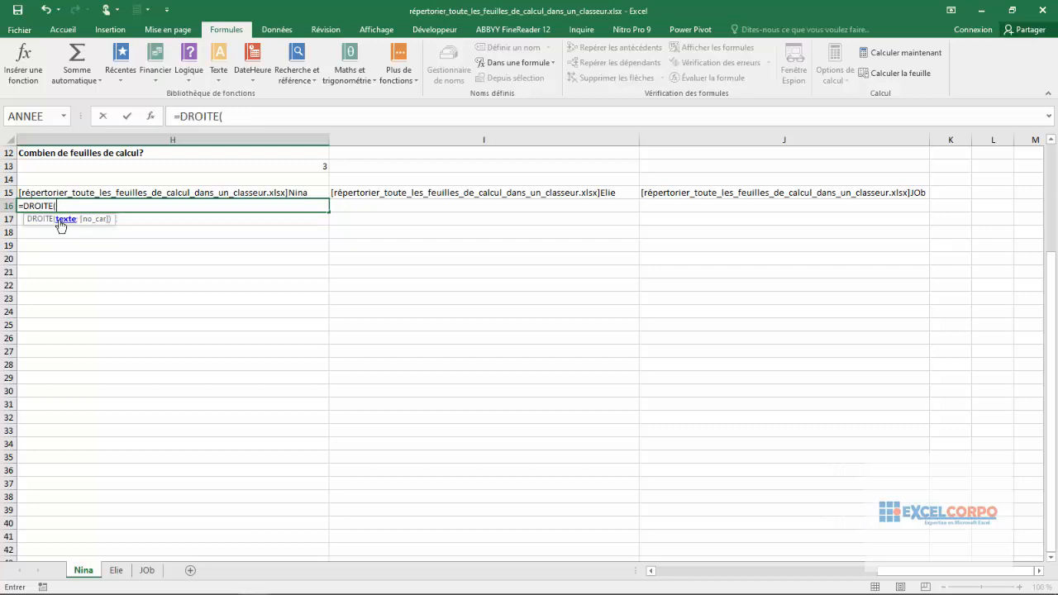
left_click(97, 192)
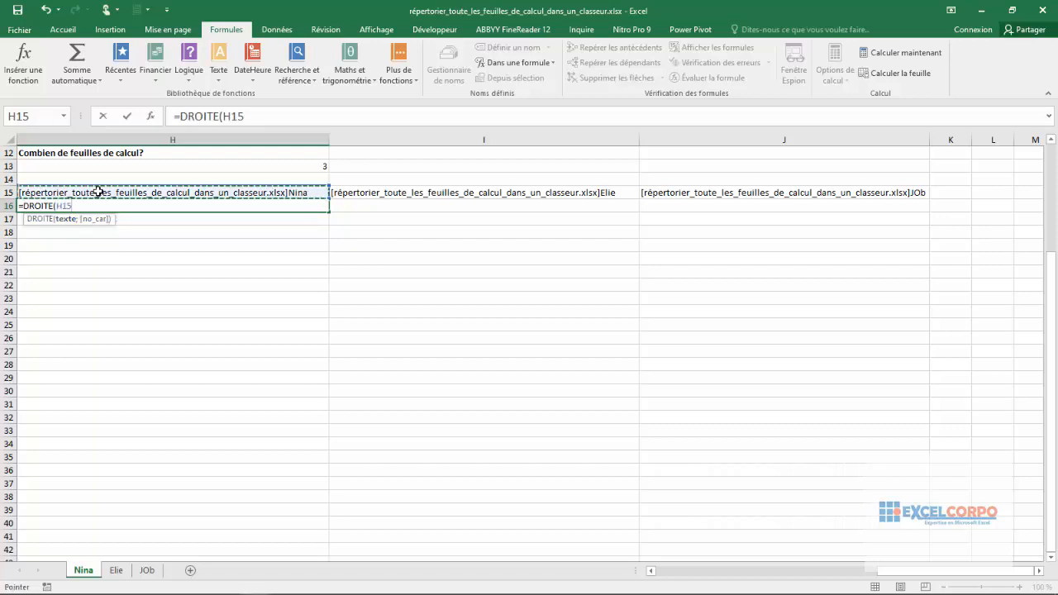
type(";n")
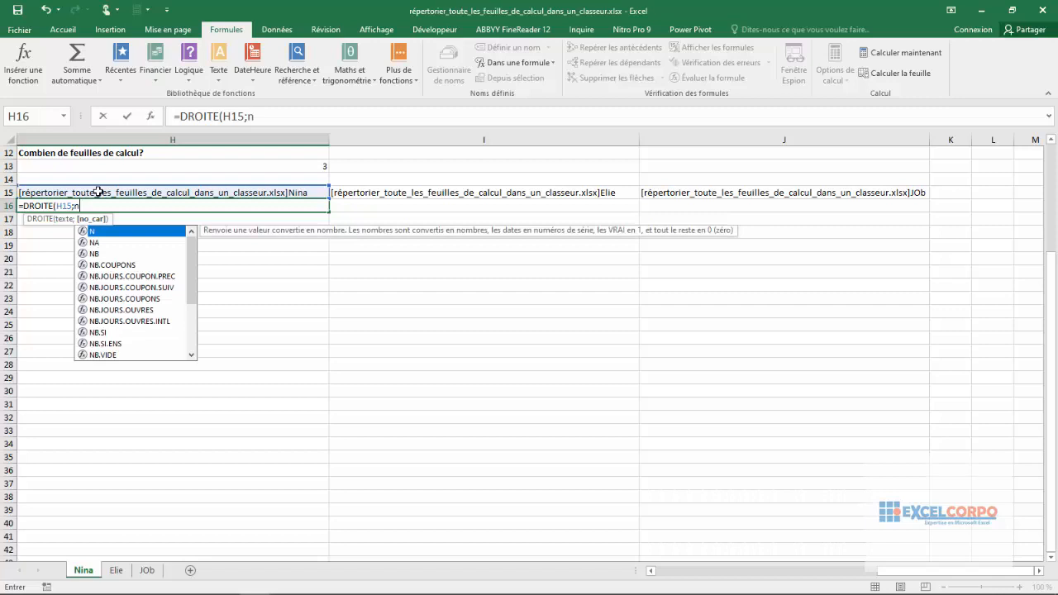
type("nc")
- Add NBCAR(H15) as the start of the character-count argument of the DROITE formula in H16
key("BackSpace")
key("BackSpace")
type("b")
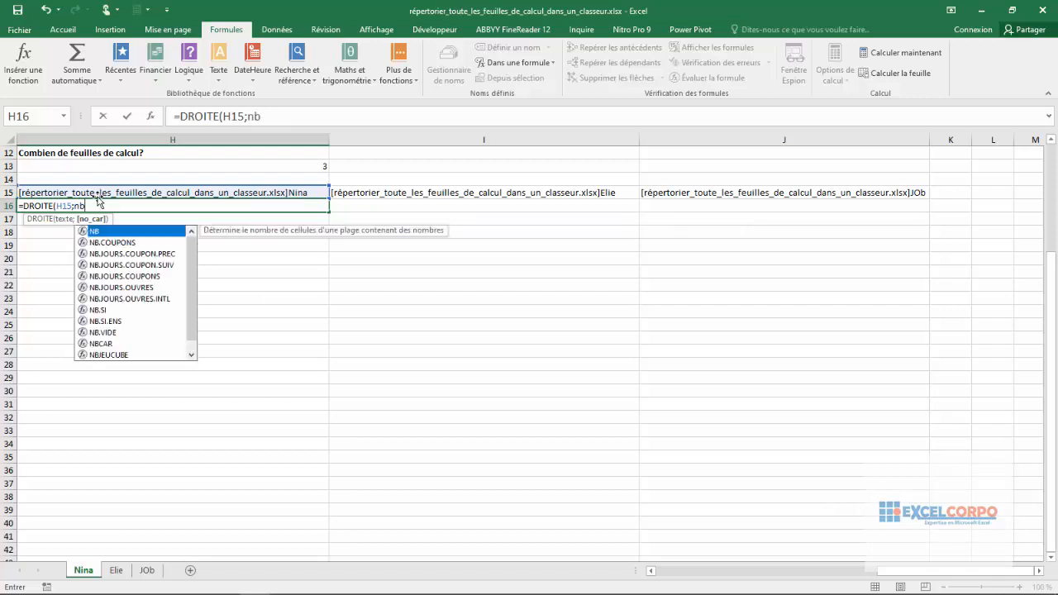
left_click(104, 344)
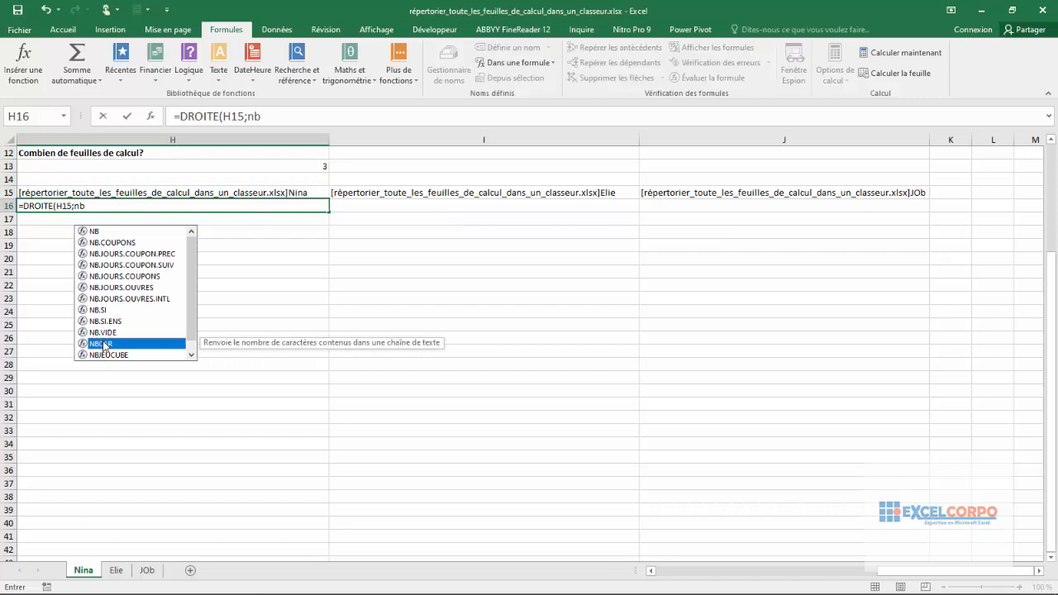
double_click(103, 344)
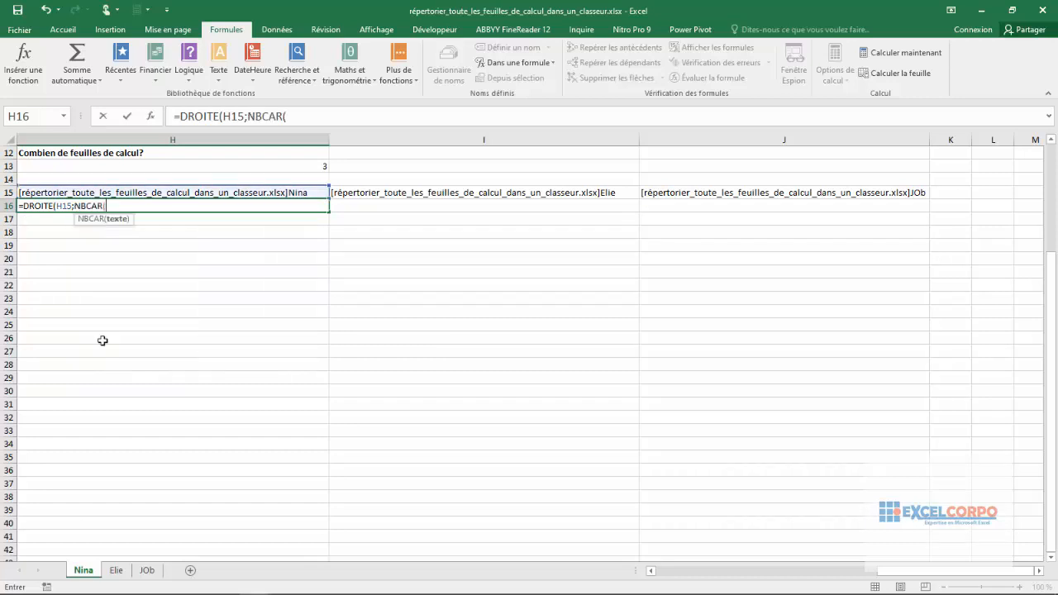
left_click(96, 195)
type(")")
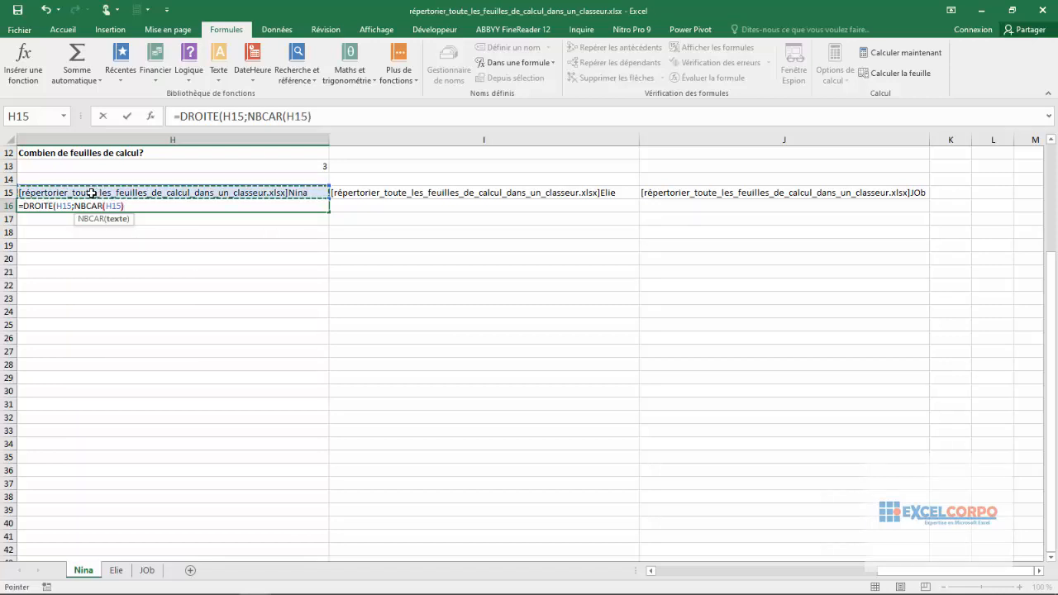
type("-trou")
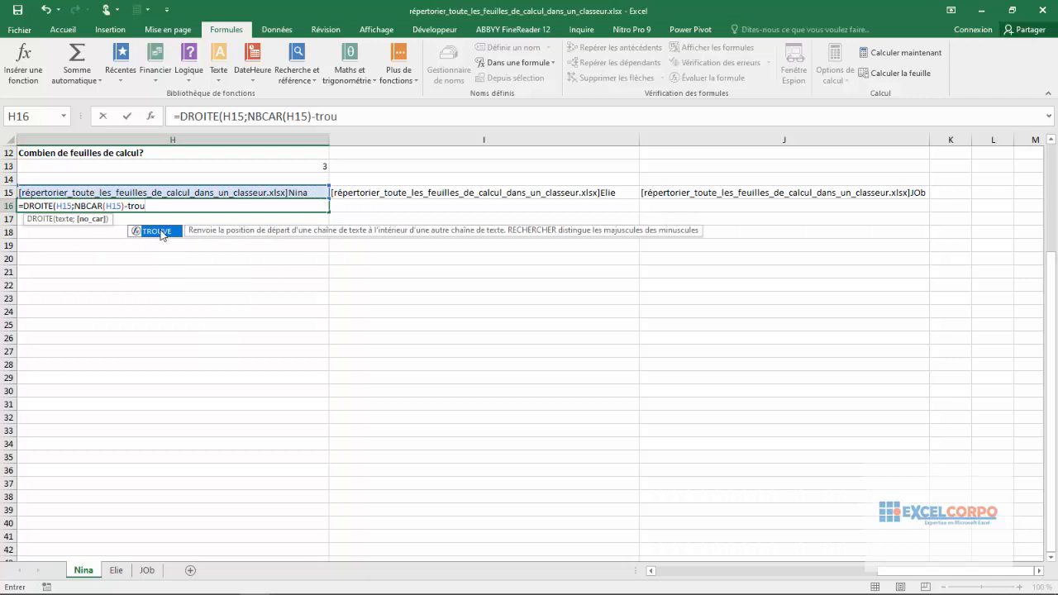
- Subtract TROUVE("]";H15;1) from the character count and complete the formula in H16 to extract the sheet name
double_click(162, 233)
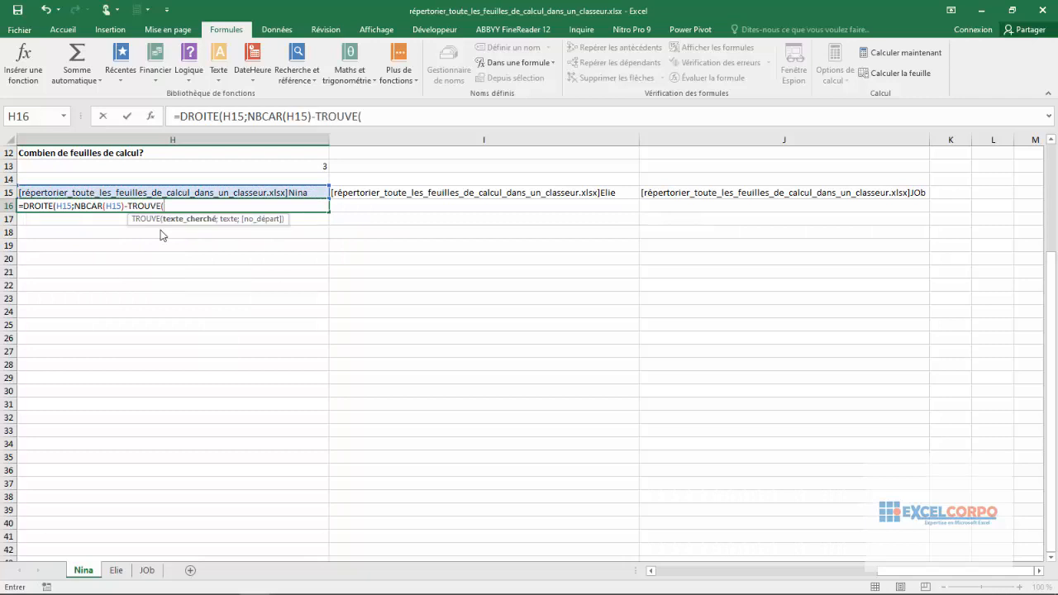
type("\"]\";")
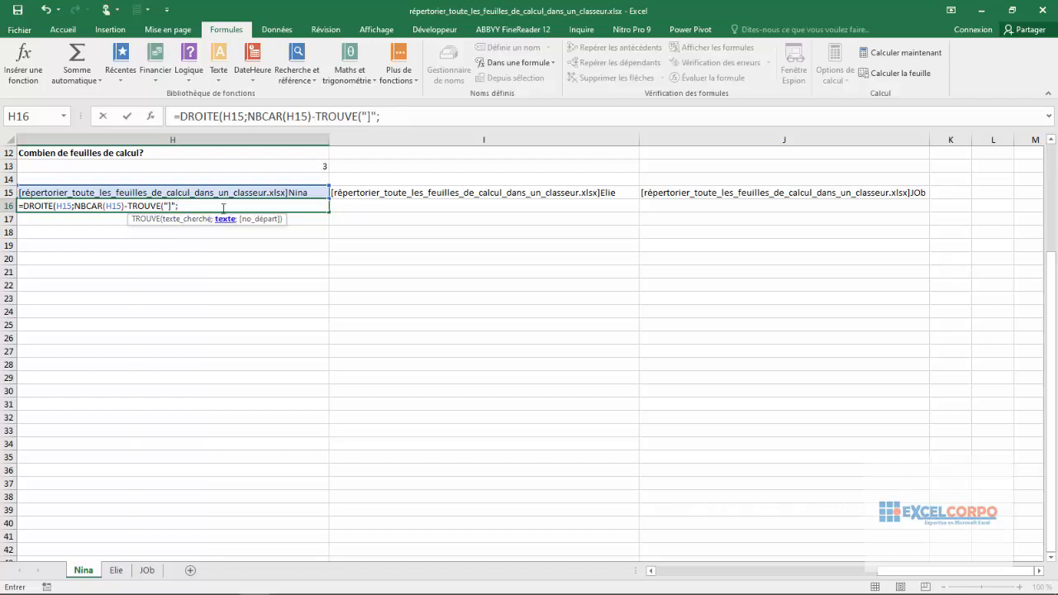
left_click(209, 192)
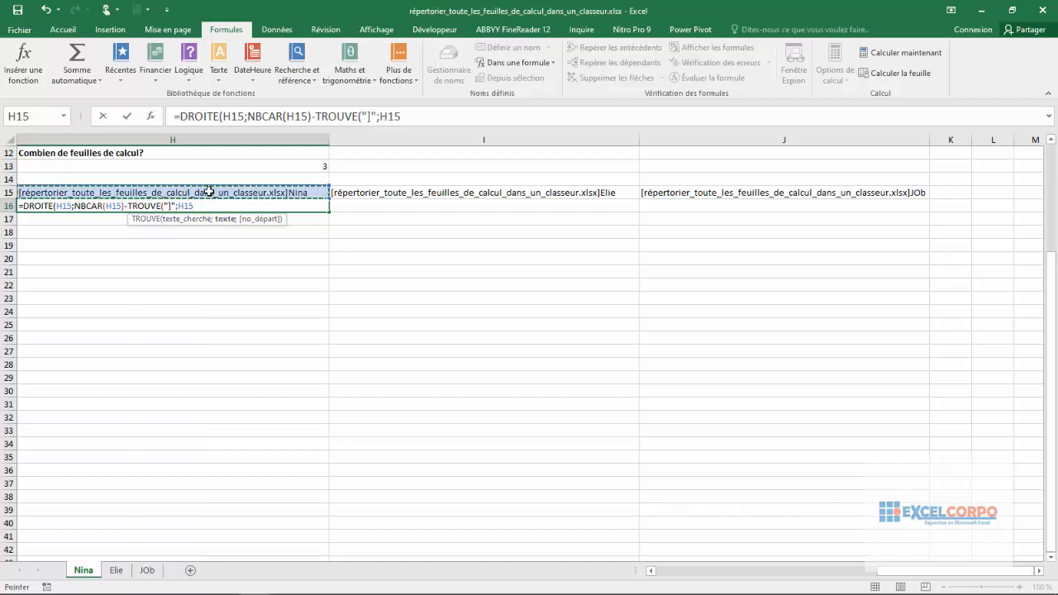
type(";1")
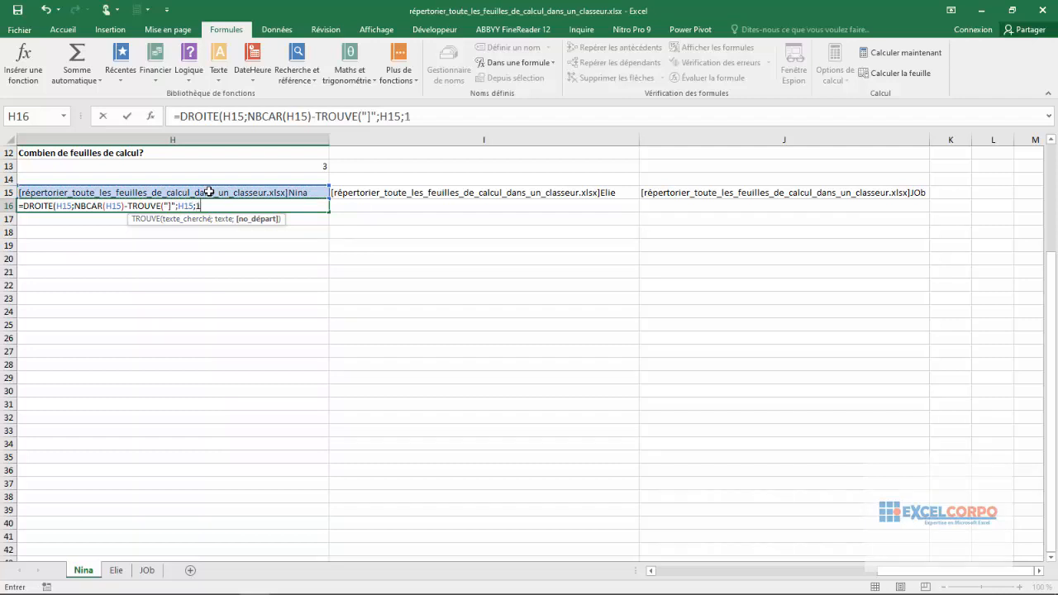
type("))")
key("Return")
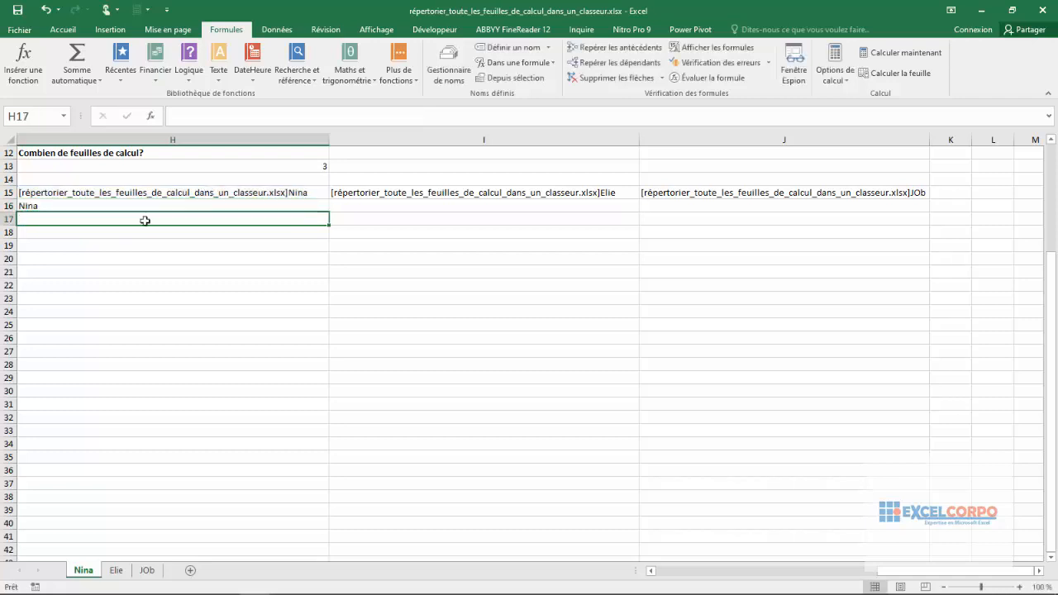
- Copy the sheet-name formula from H16 across to I16:J16 and check each copied cell
left_click(71, 206)
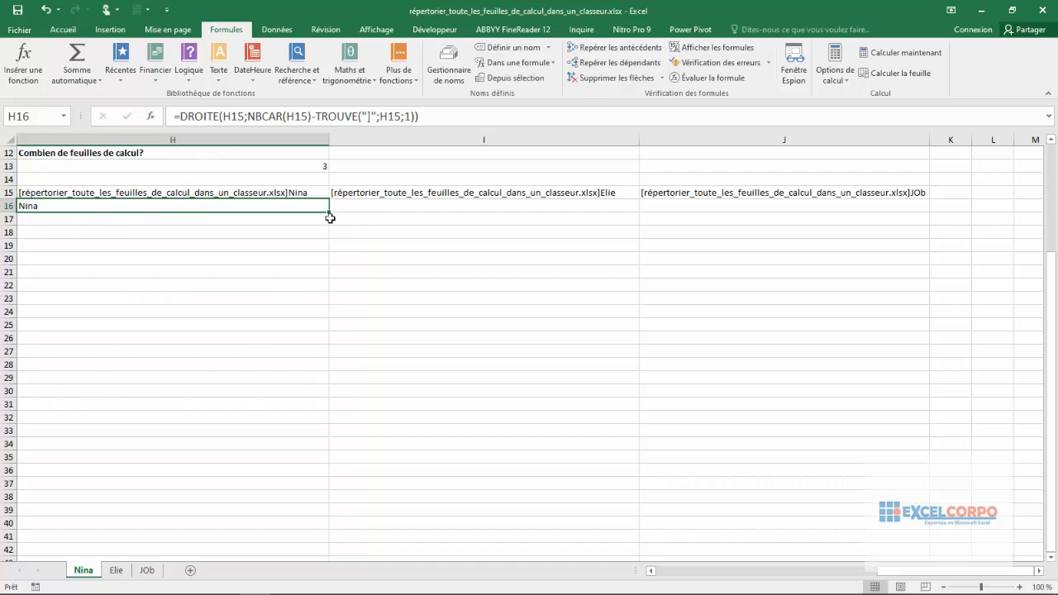
left_click_drag(329, 216, 823, 208)
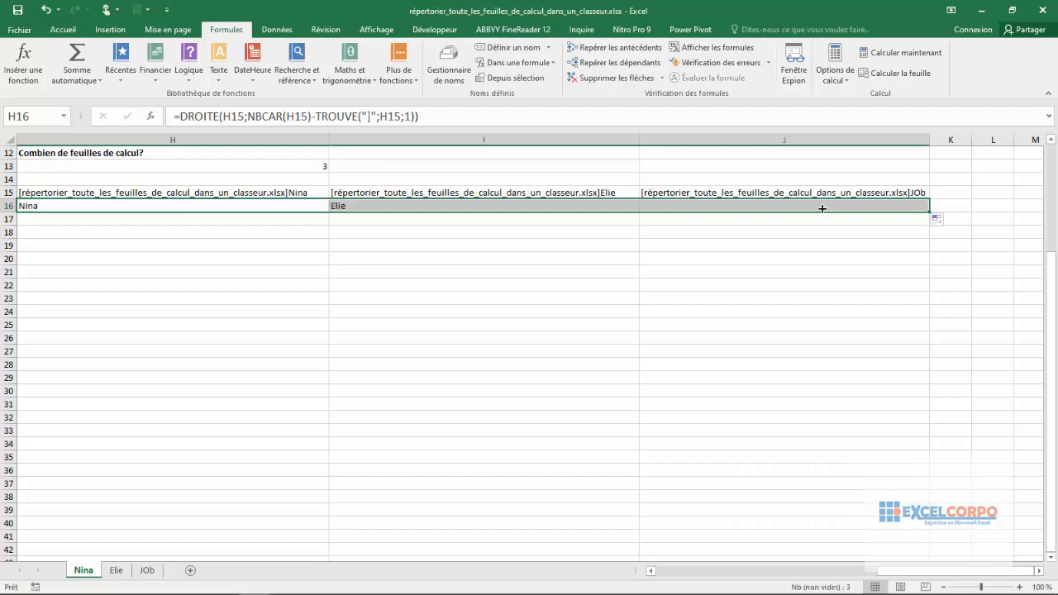
left_click(655, 205)
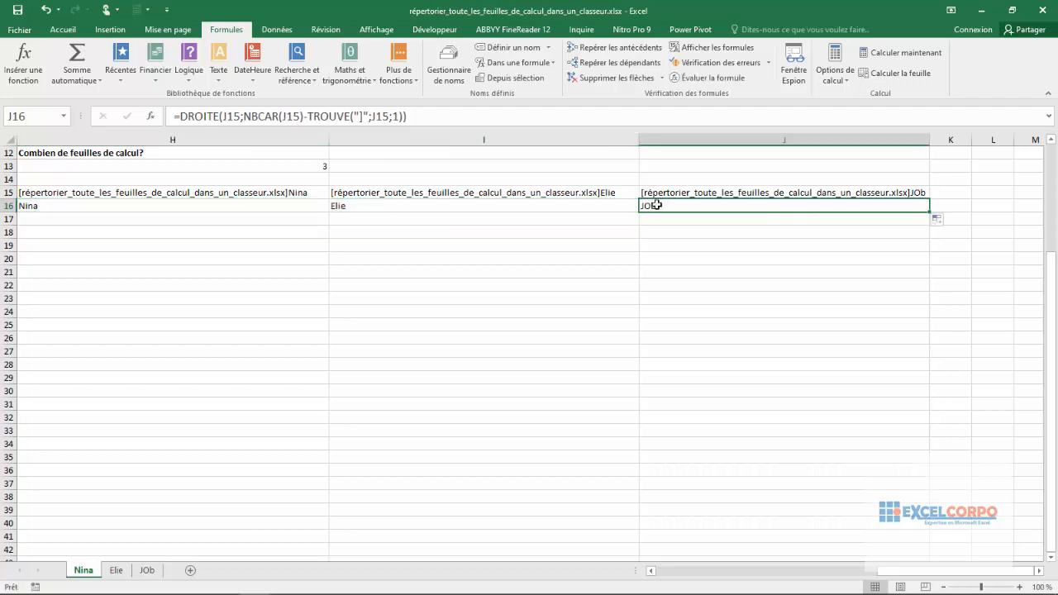
left_click(518, 203)
left_click(226, 206)
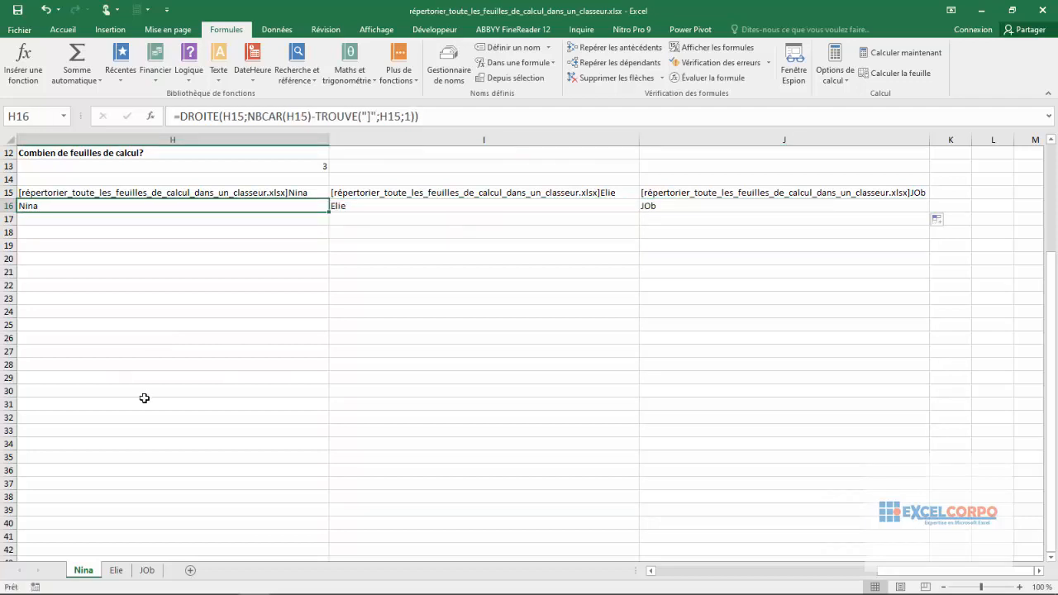
left_click(229, 244)
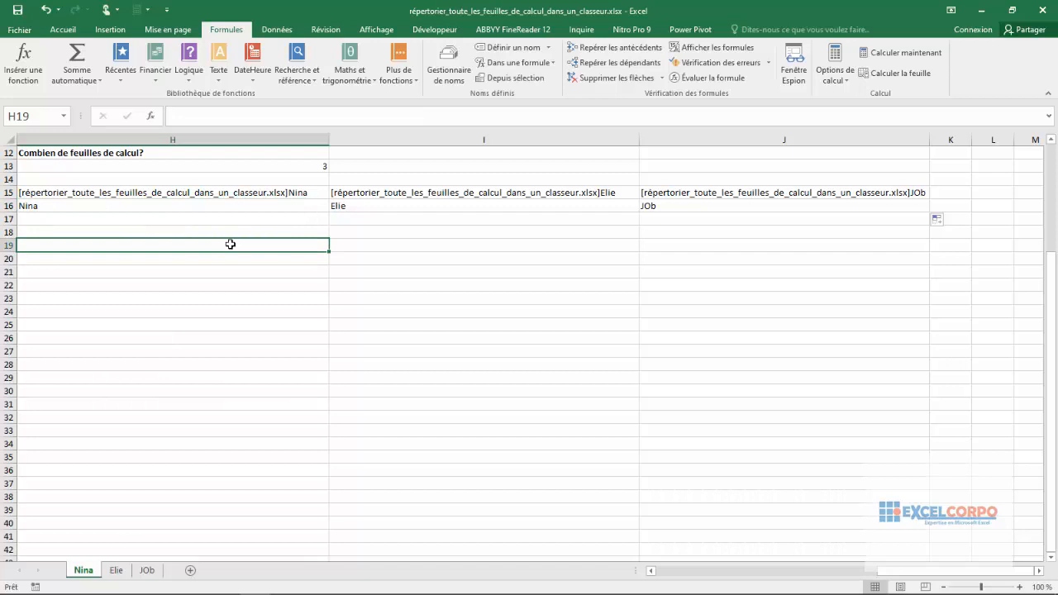